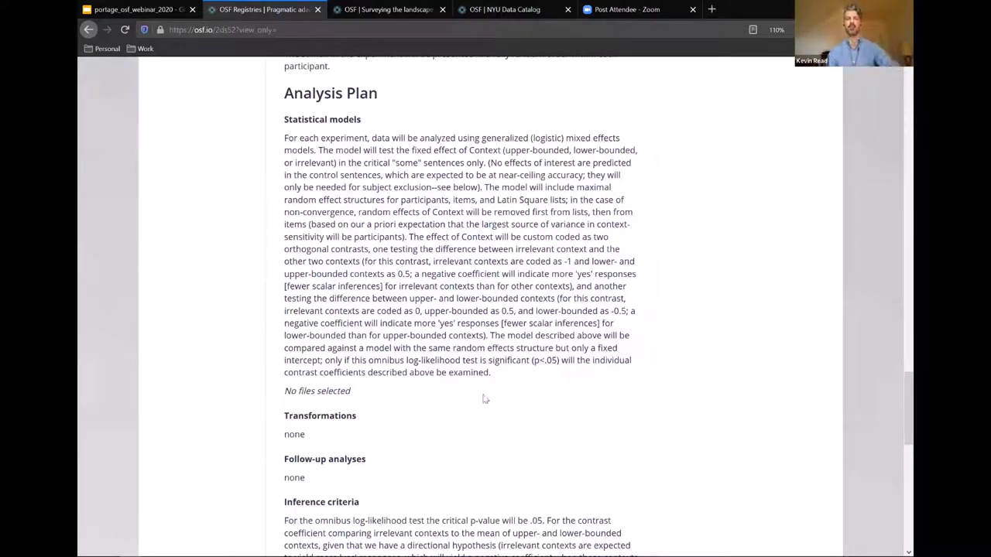
- Leave the Pragmatic adaptation registration and go to the OSF home page
scroll(484, 399, up, 10)
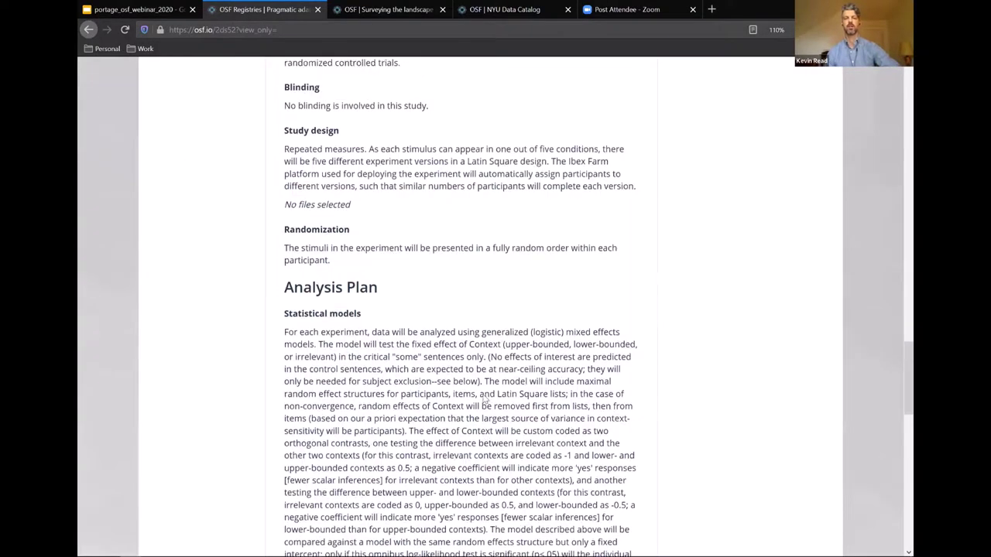
scroll(484, 399, up, 15)
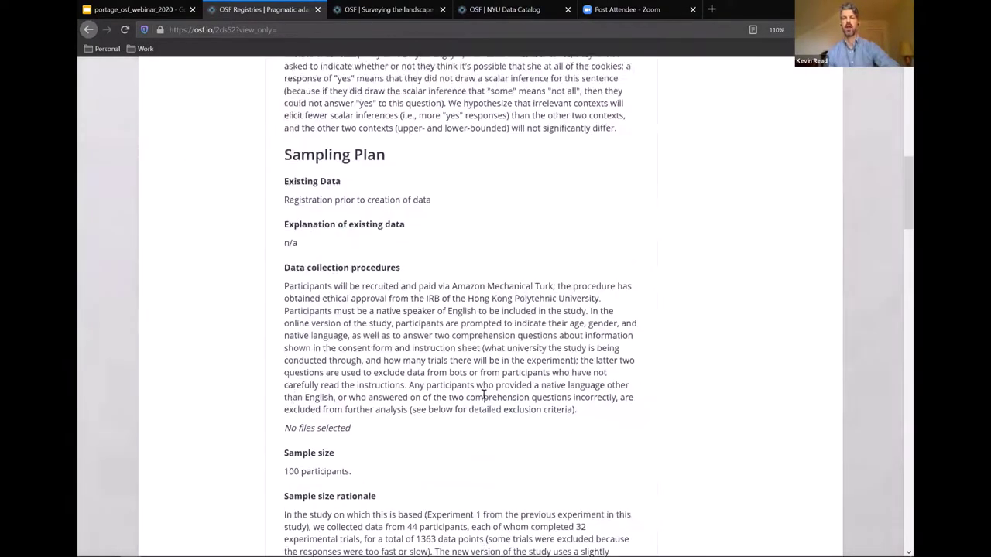
scroll(484, 395, up, 5)
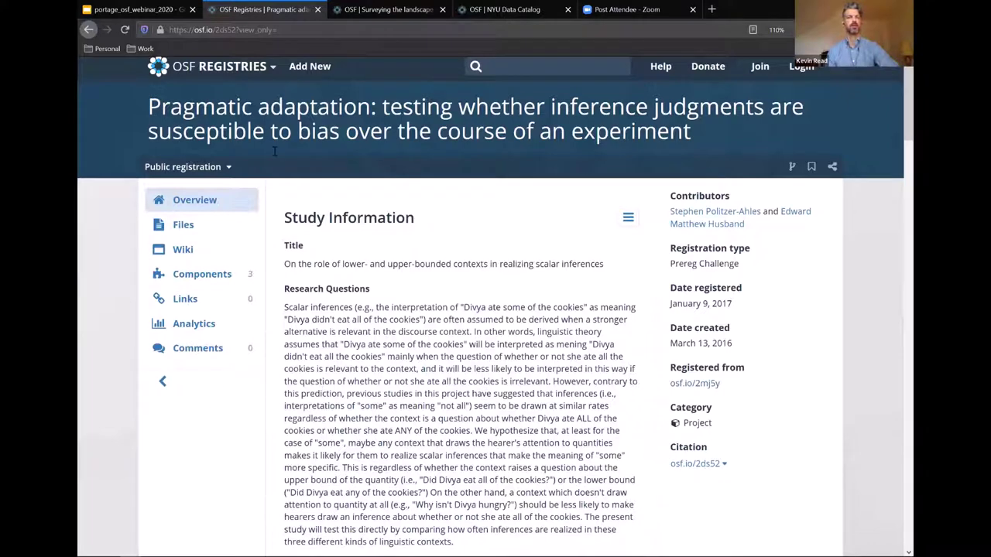
click(272, 69)
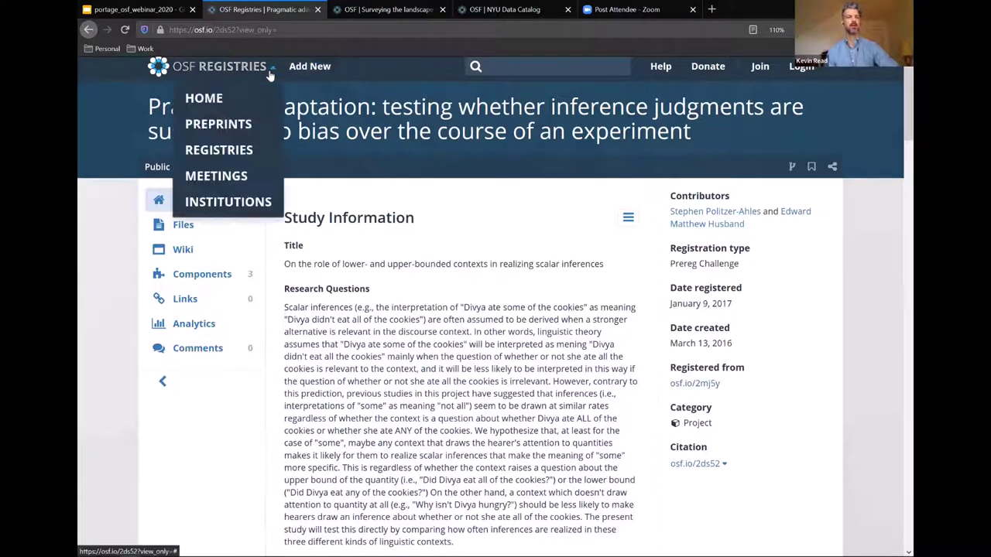
click(204, 98)
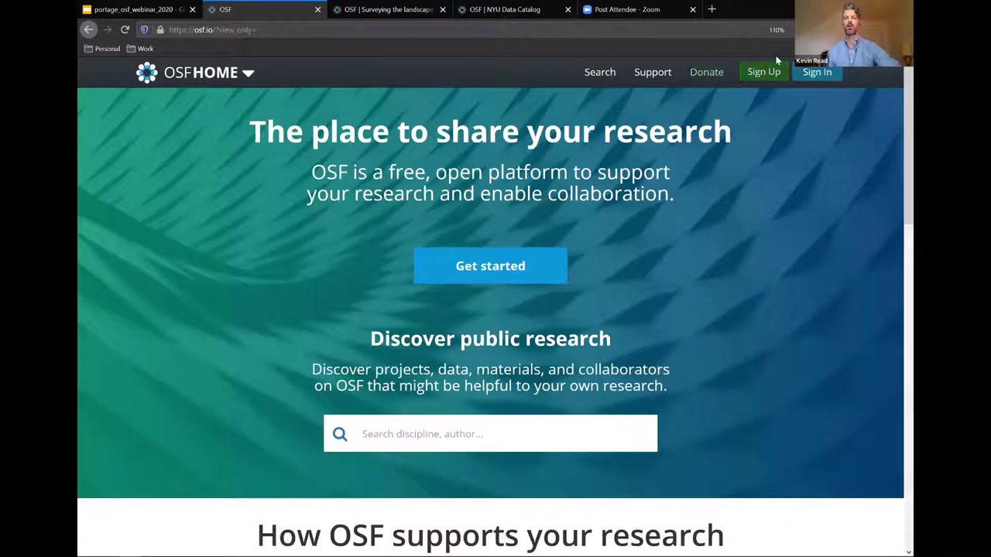
- Sign in to OSF with the saved account e-mail and password
click(815, 71)
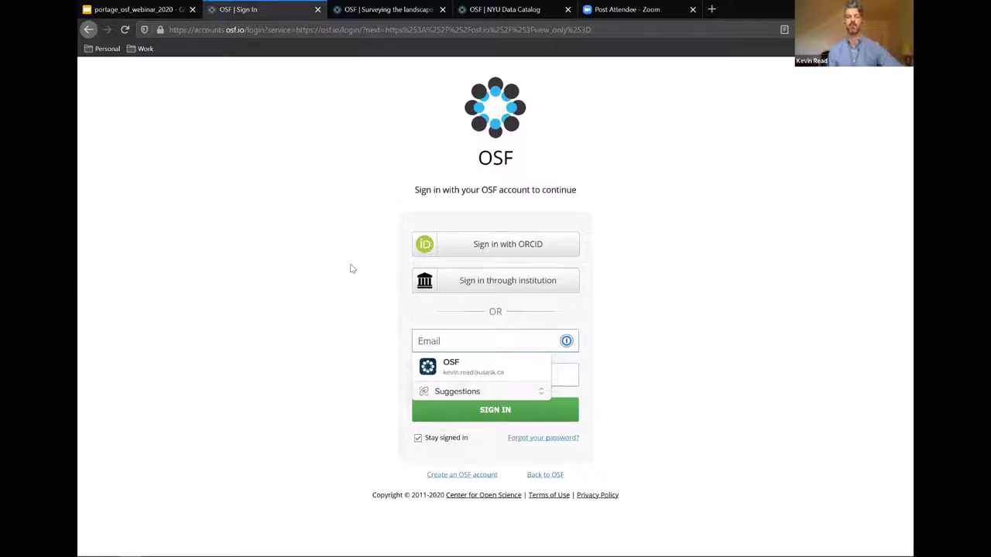
click(472, 364)
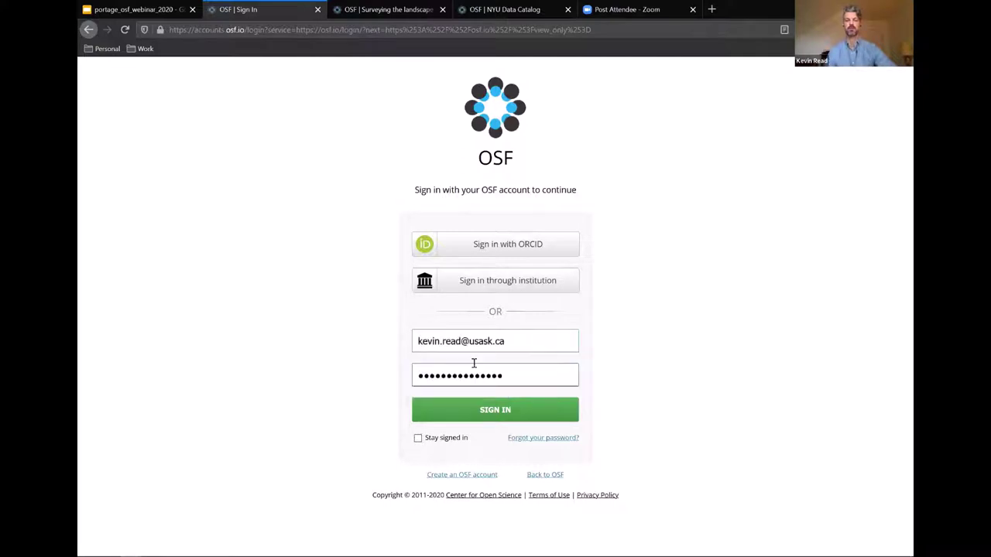
click(511, 416)
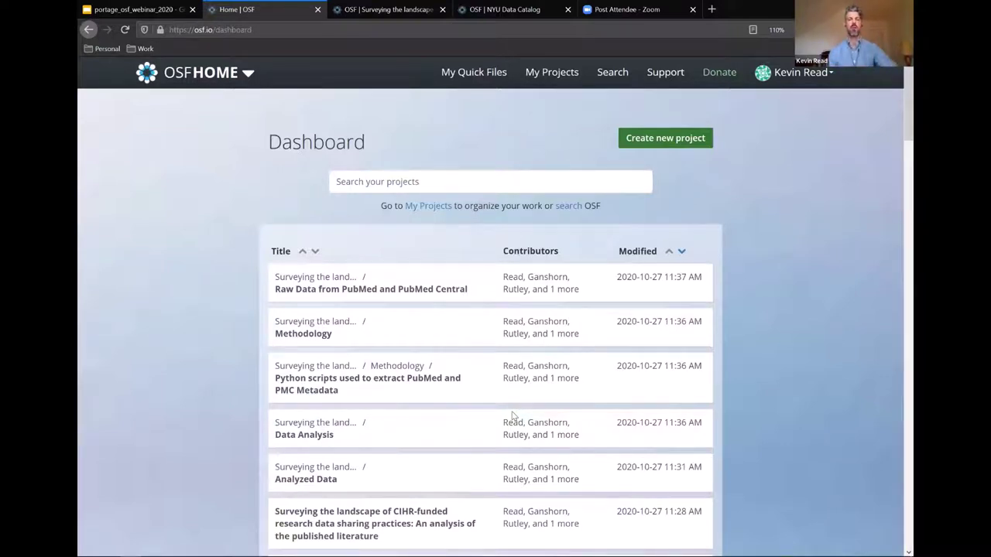
- Start a new project from the dashboard, title it "Portage Webinar Example" and remove all its institutional affiliations
scroll(512, 416, down, 2)
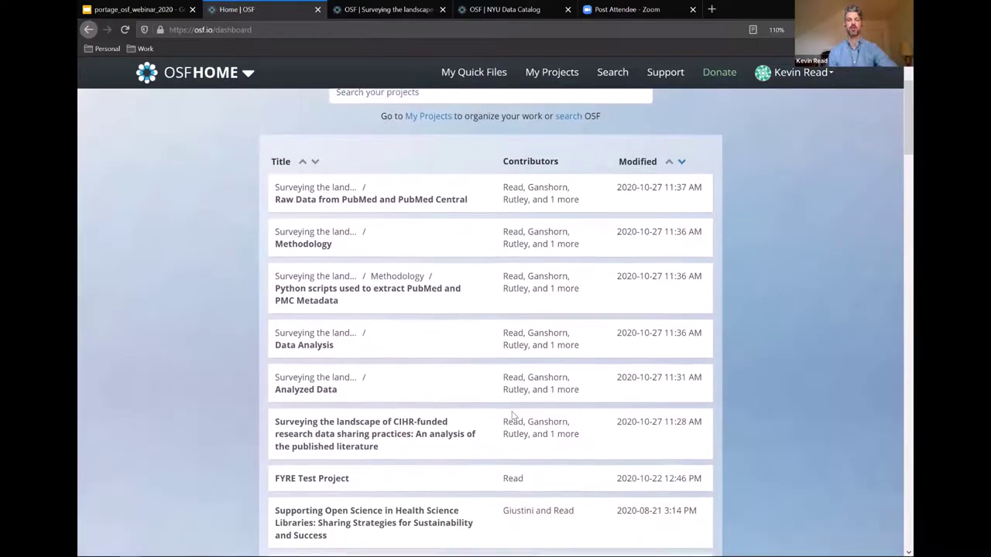
scroll(512, 416, down, 1)
scroll(512, 416, down, 1)
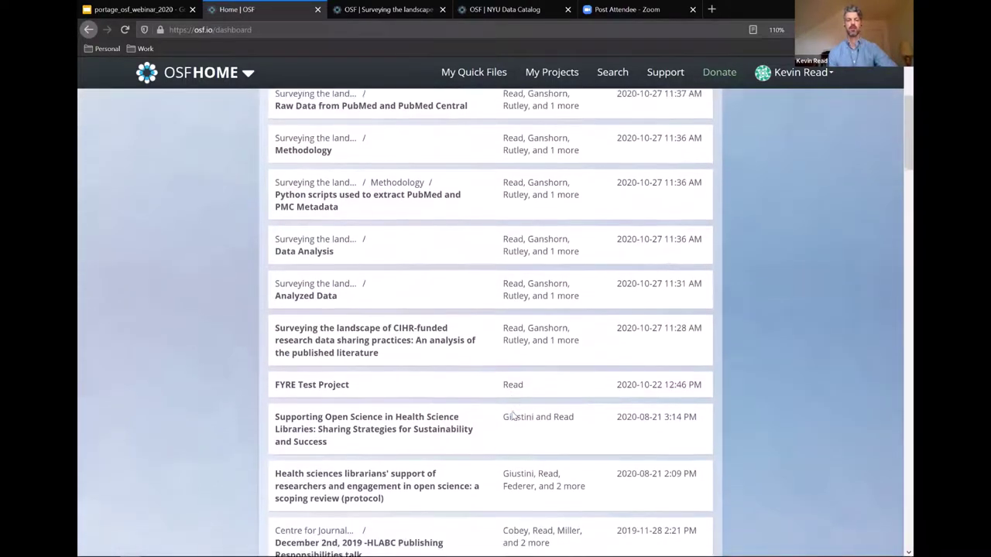
scroll(512, 416, down, 1)
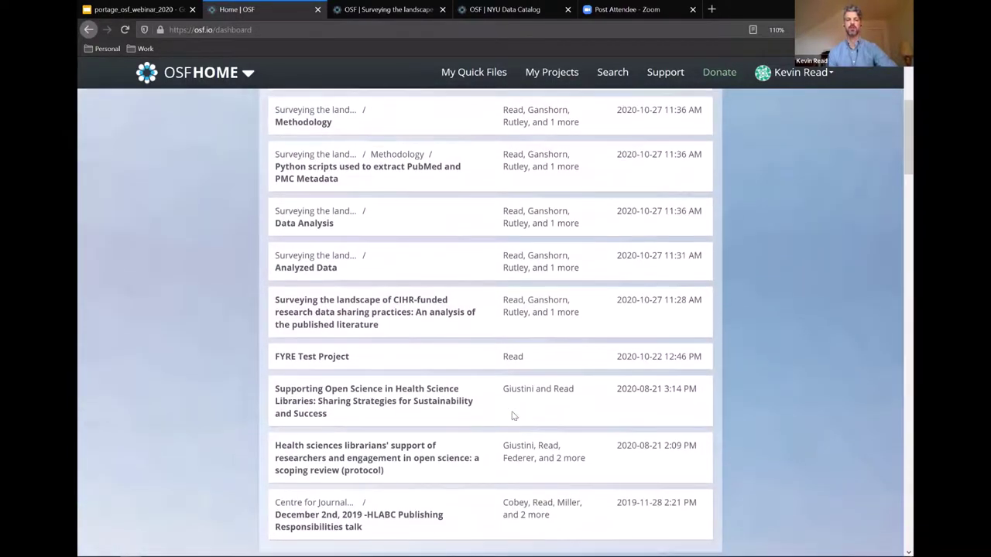
scroll(676, 162, up, 5)
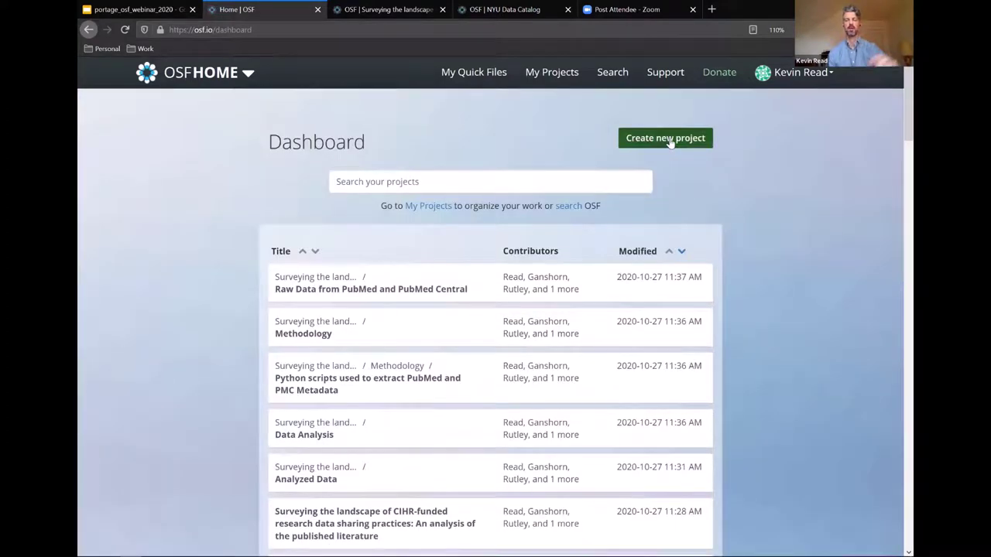
click(671, 142)
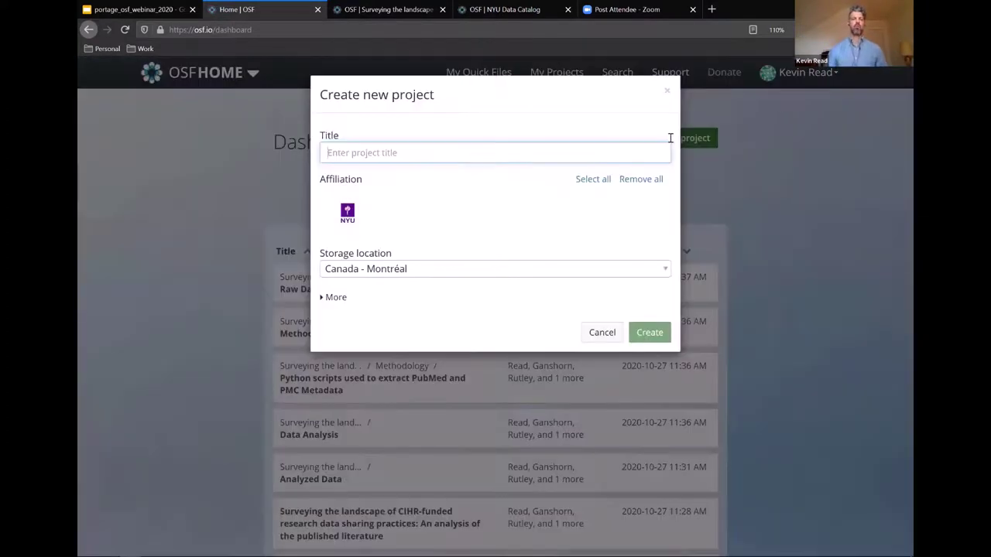
text(Porta)
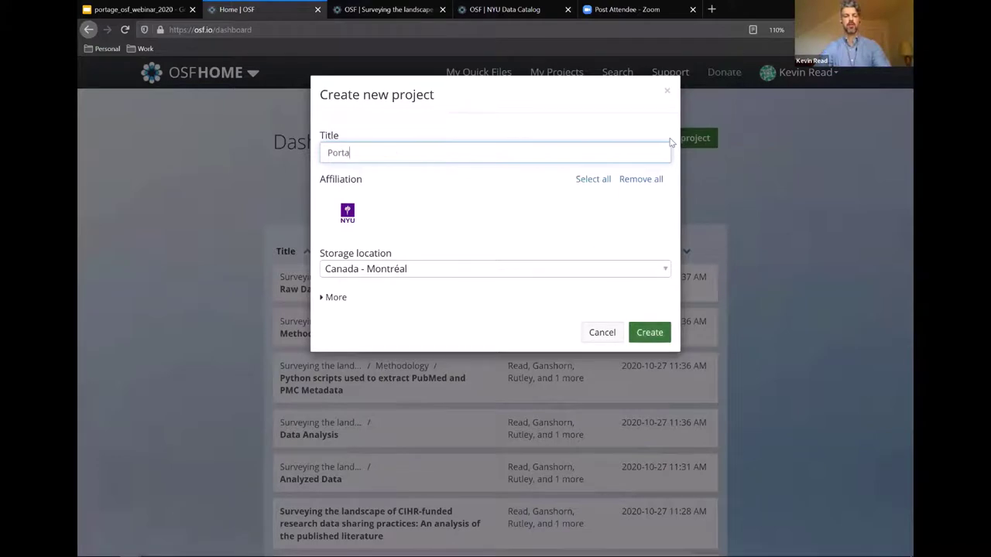
text(ge Webinar Example)
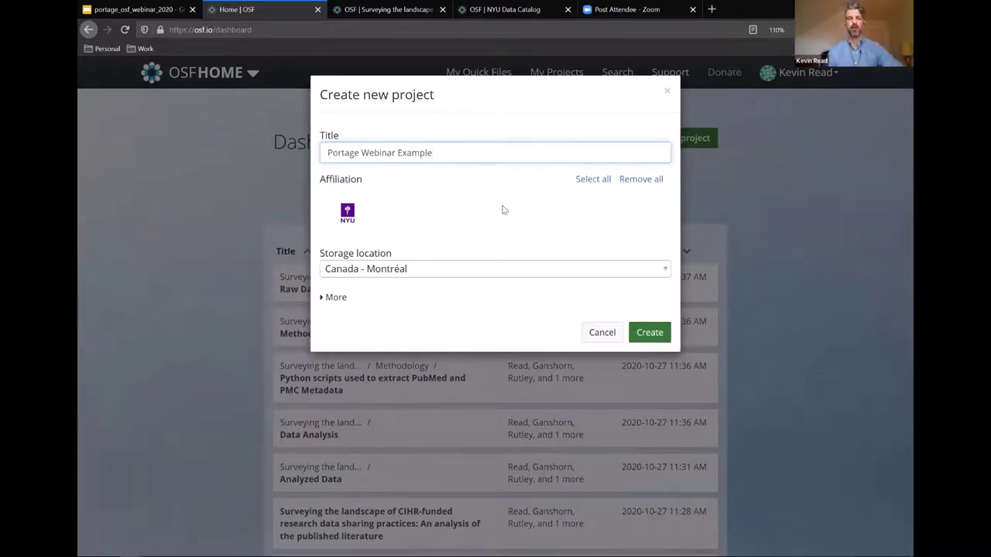
click(636, 180)
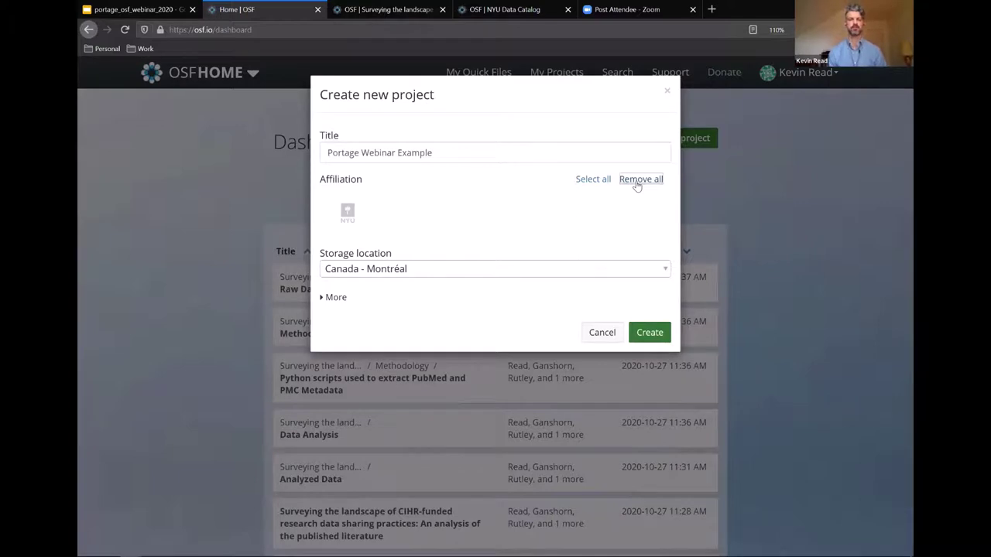
- Create the project with Canada - Montréal storage and the description "Portage example", and open its page
click(541, 270)
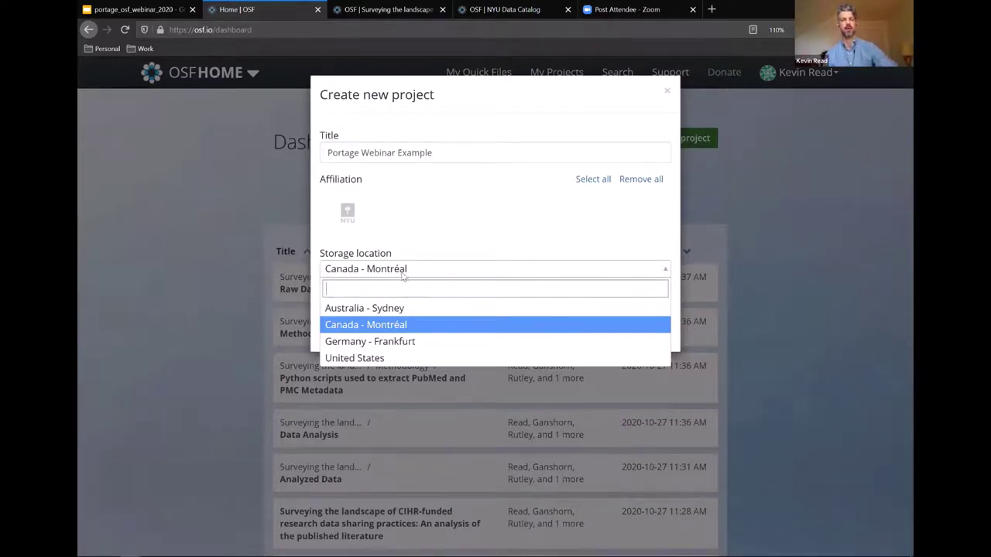
click(546, 224)
click(334, 299)
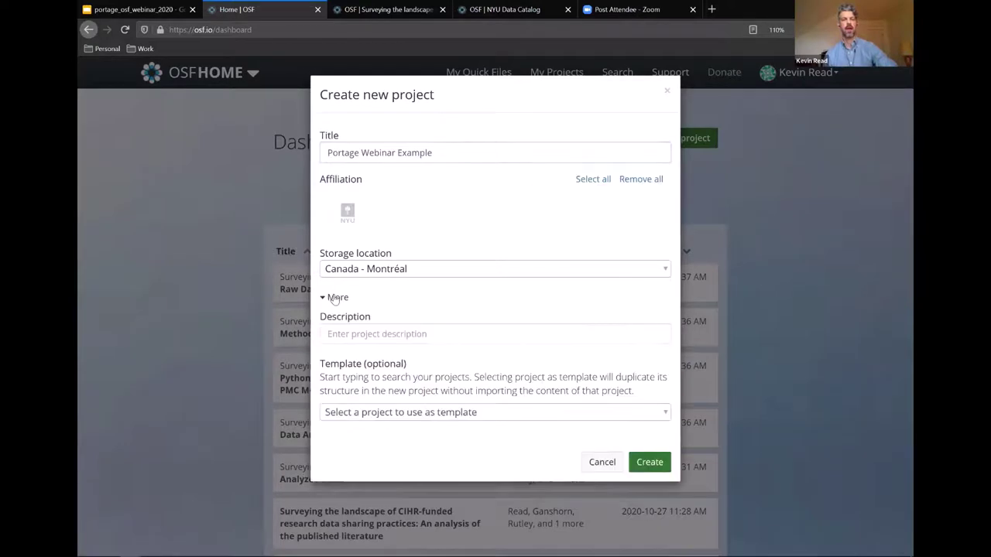
click(367, 335)
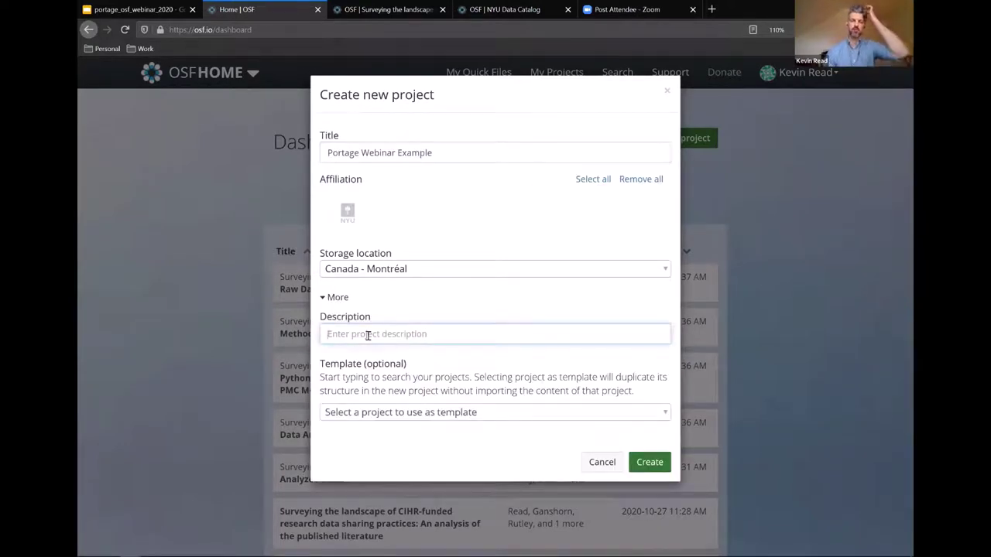
text(Porat)
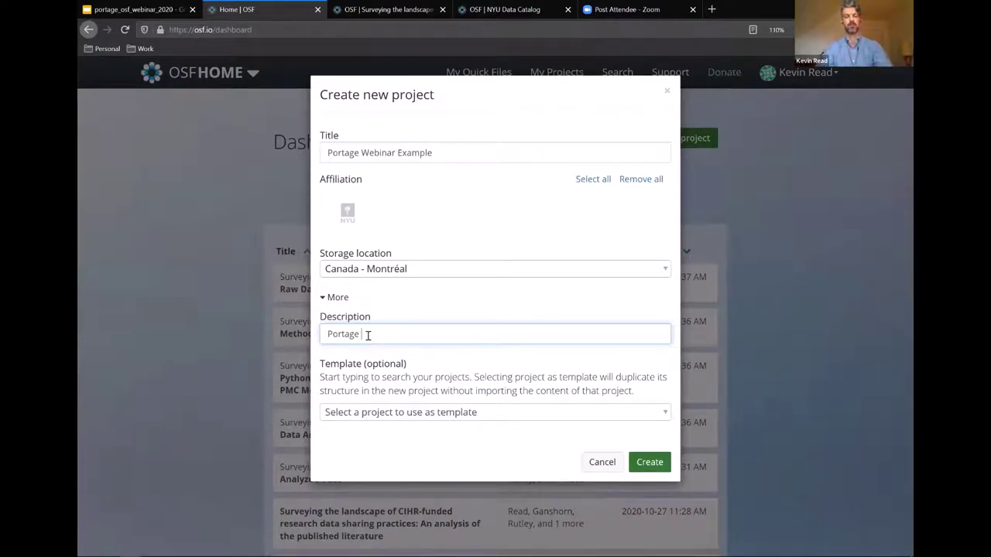
text(example)
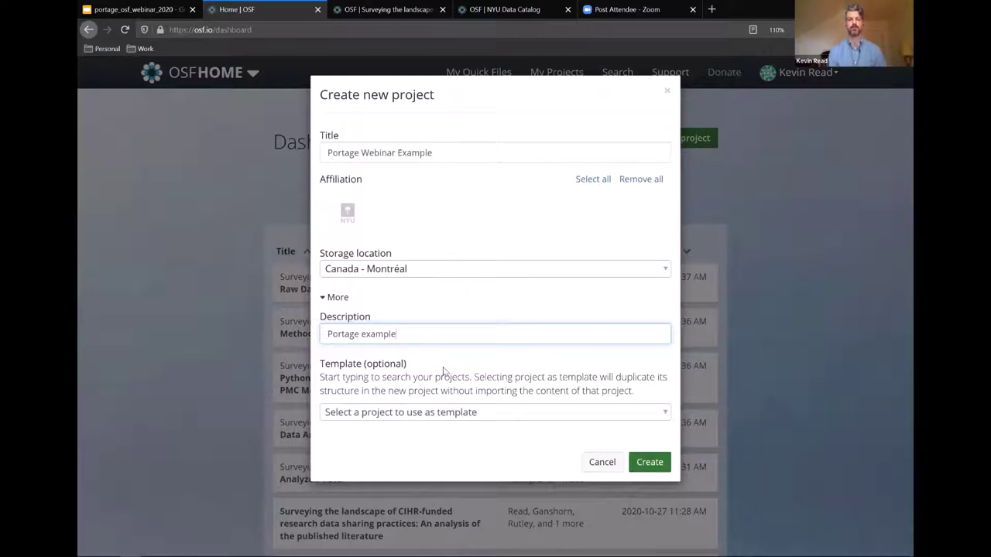
click(652, 462)
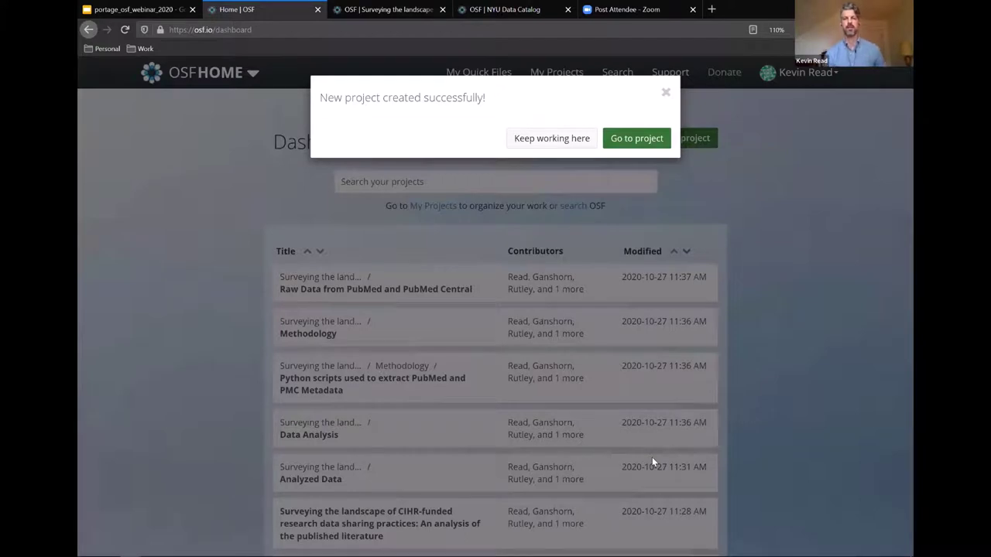
click(640, 144)
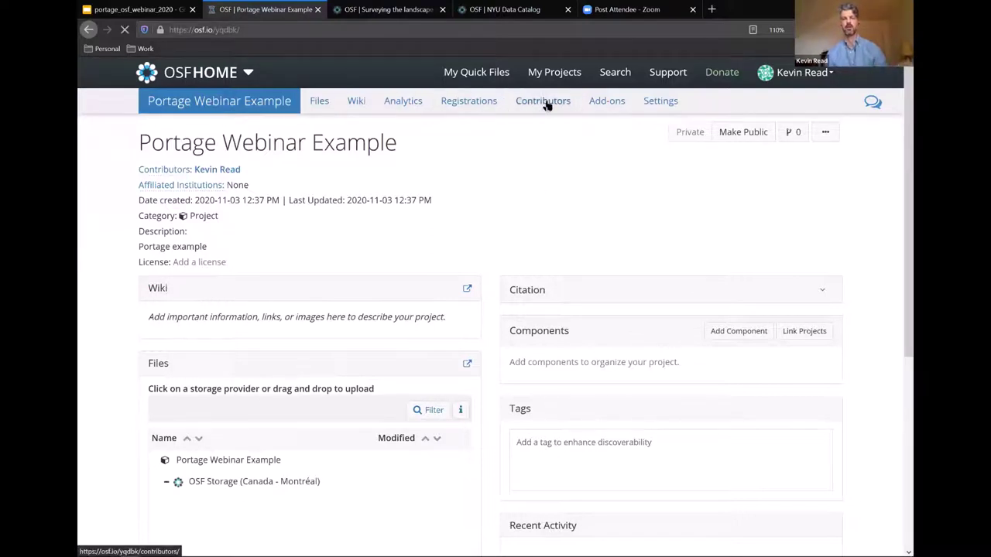
- Search by last name for a colleague among possible project contributors, and close the search without adding anyone
click(546, 104)
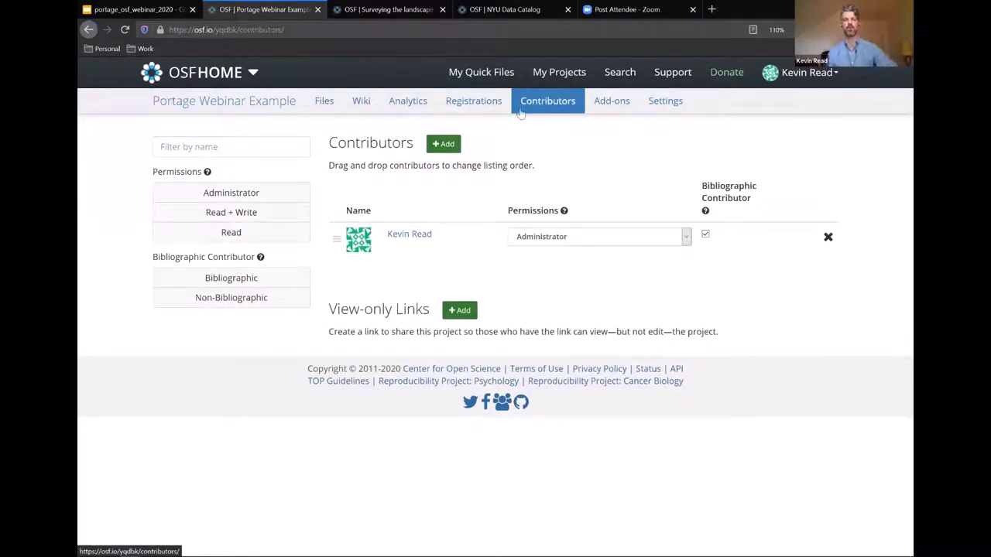
click(448, 144)
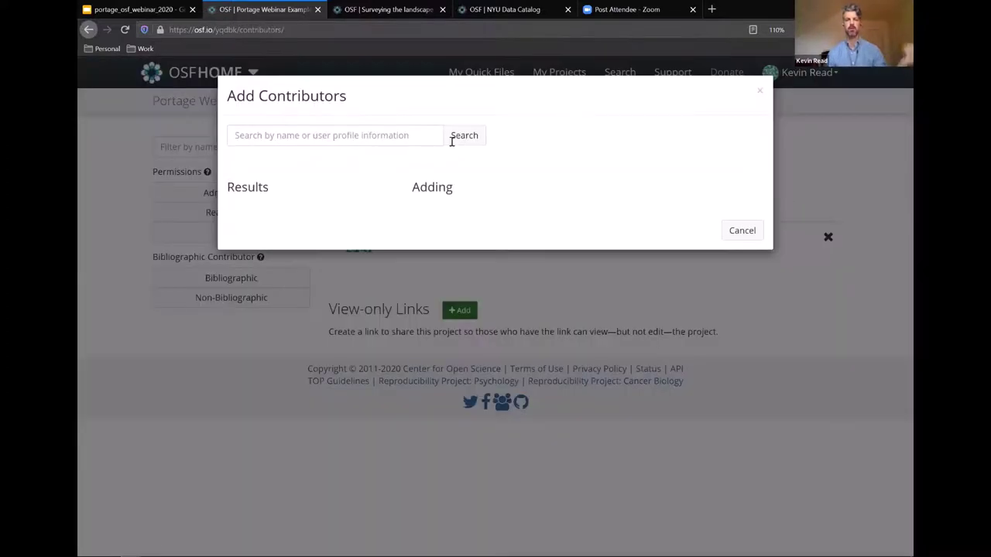
click(357, 136)
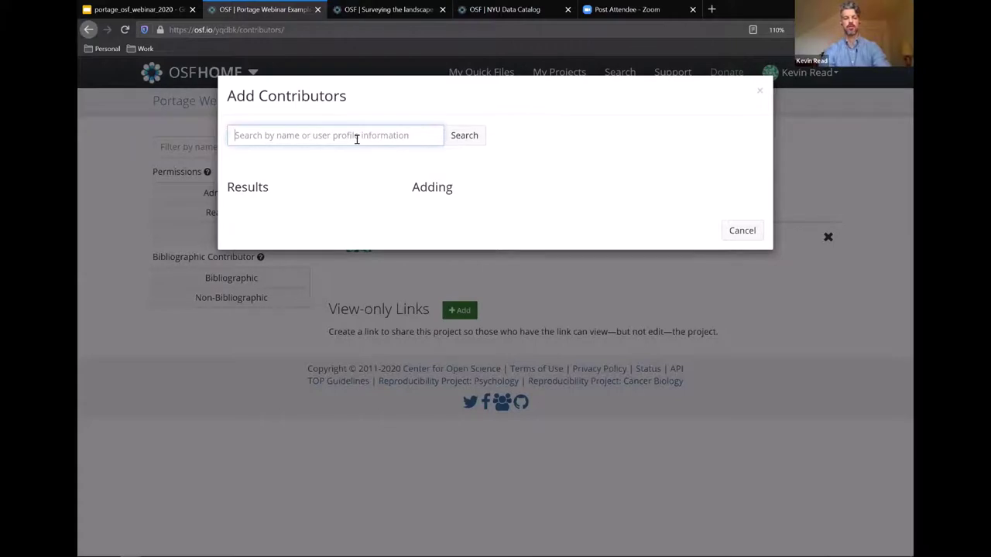
text(Rutley)
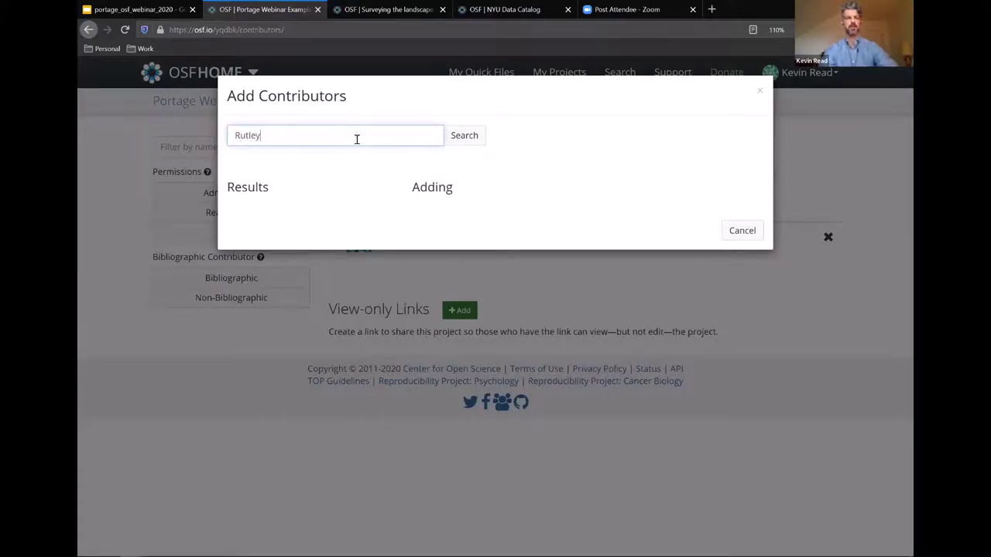
key(Return)
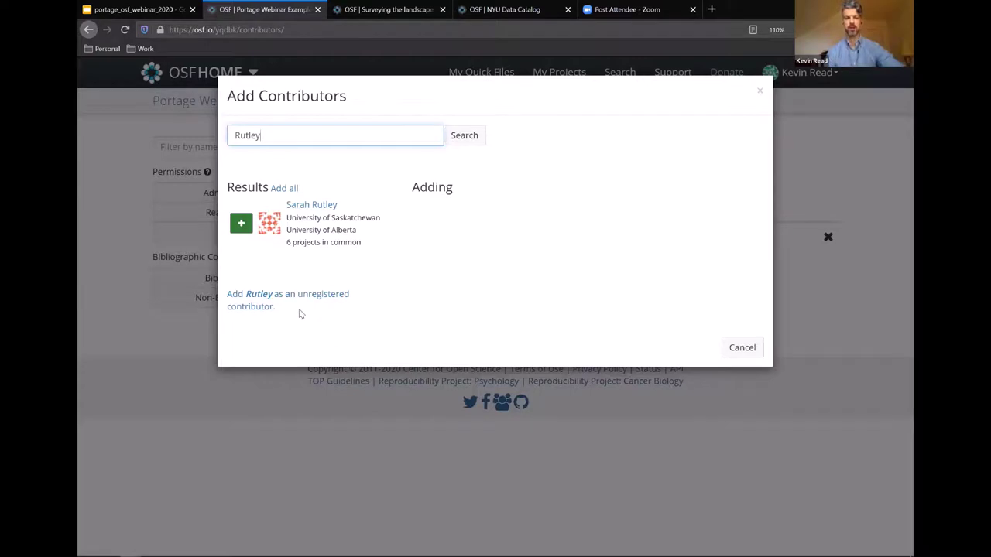
click(735, 353)
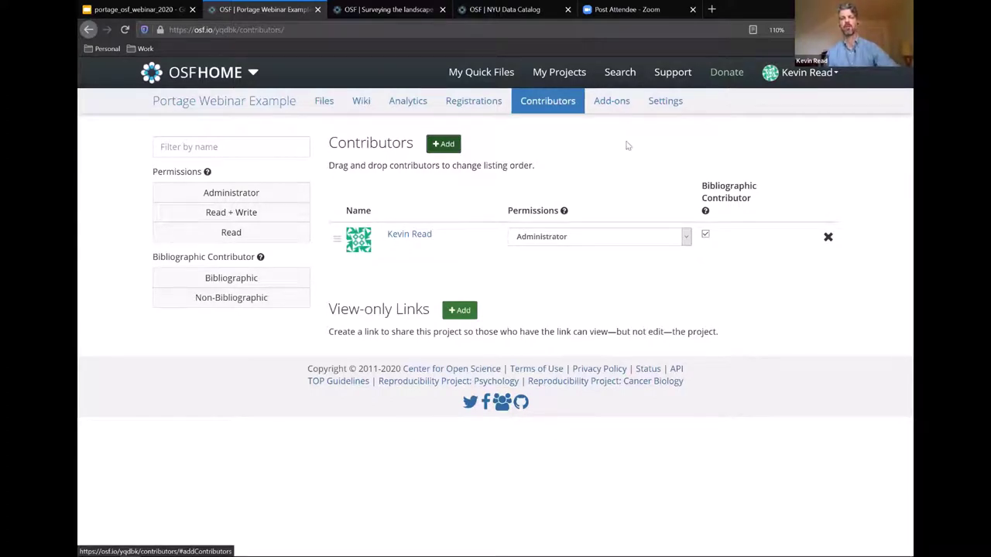
- Enable the Google Drive add-on for the Portage Webinar Example project and accept its terms
click(611, 103)
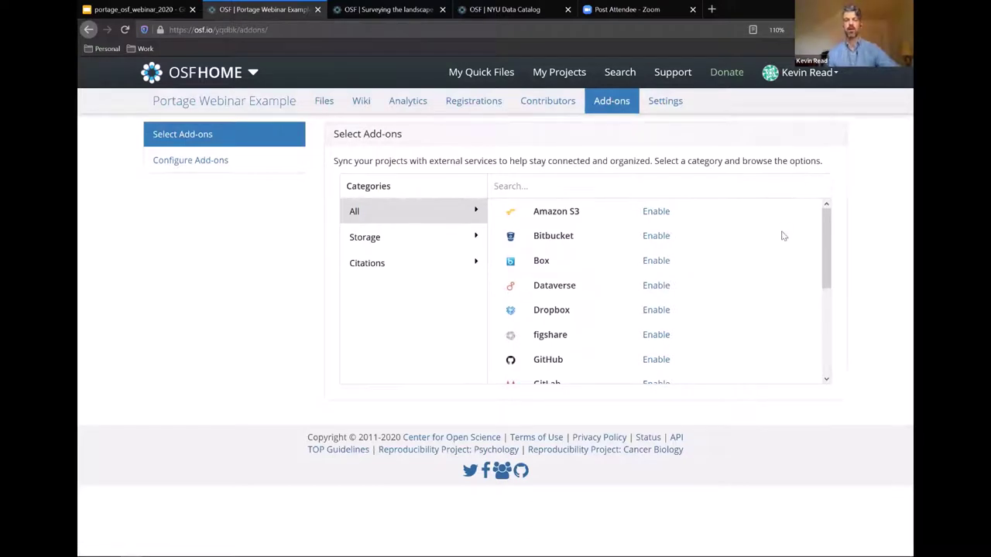
scroll(782, 237, down, 1)
scroll(782, 236, up, 1)
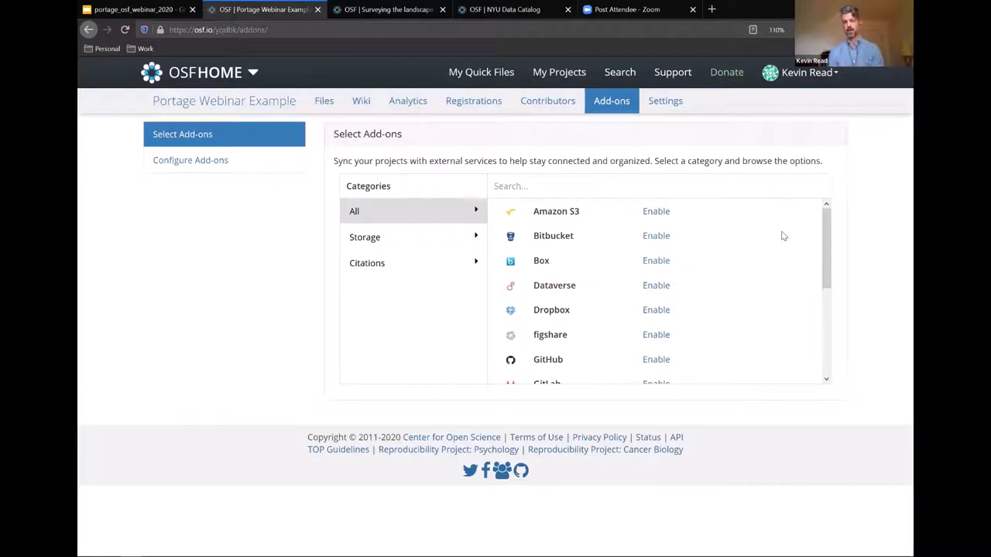
scroll(782, 236, down, 2)
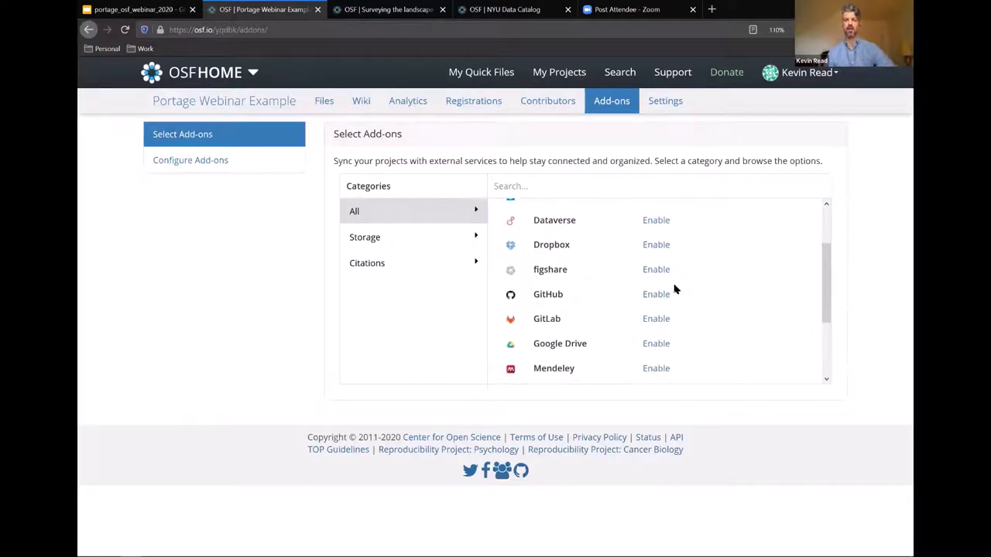
scroll(710, 293, down, 2)
scroll(710, 292, down, 1)
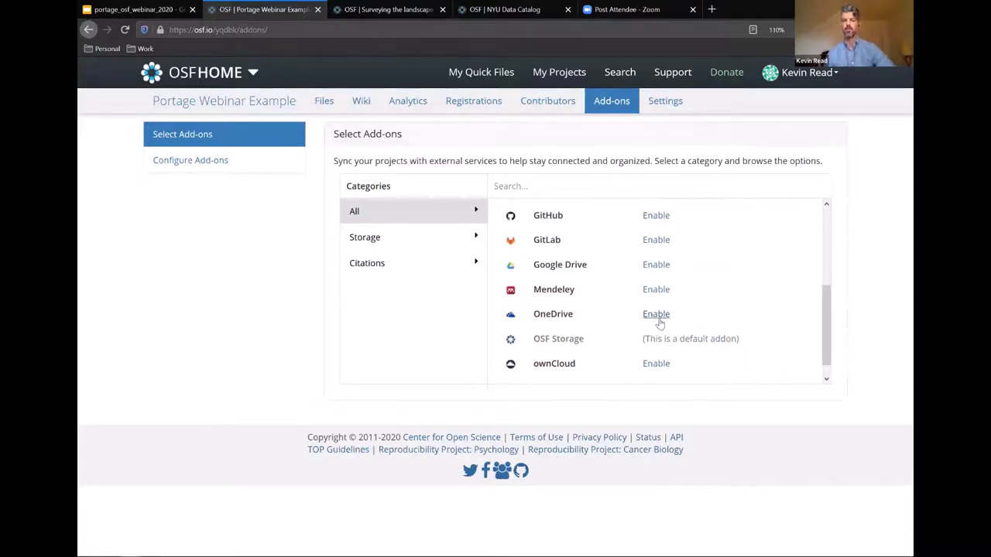
click(657, 264)
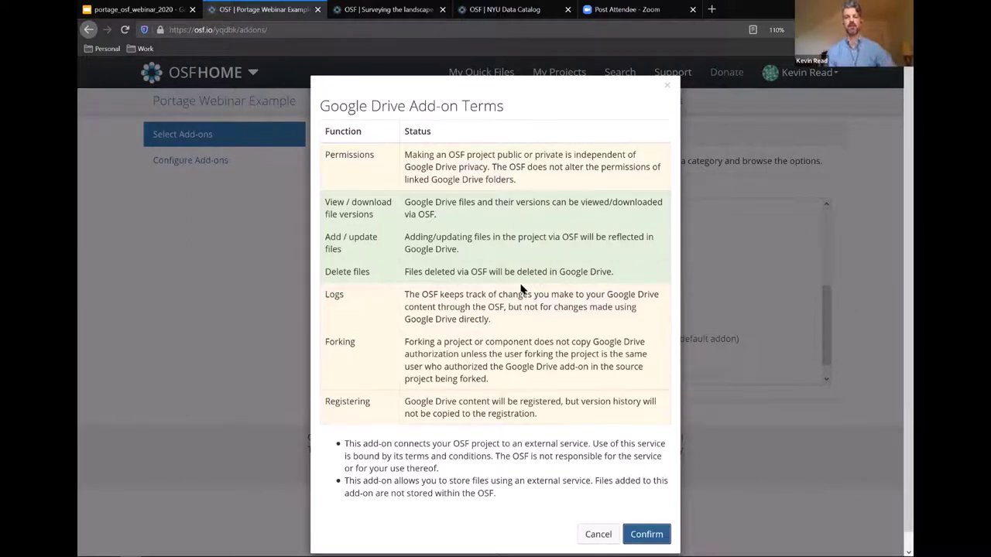
click(647, 535)
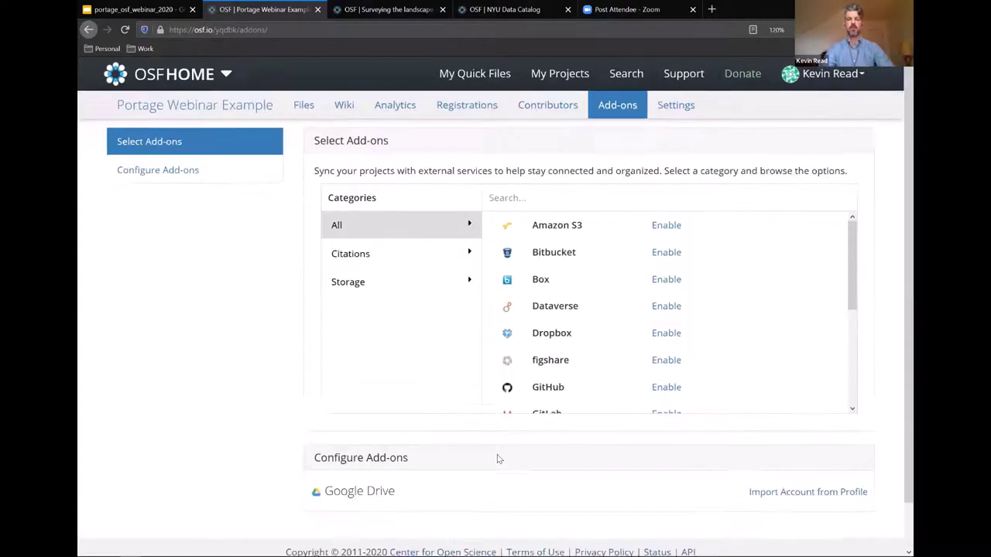
- Return to the Portage Webinar Example project overview and open its wiki Home page for editing
key(ctrl+plus)
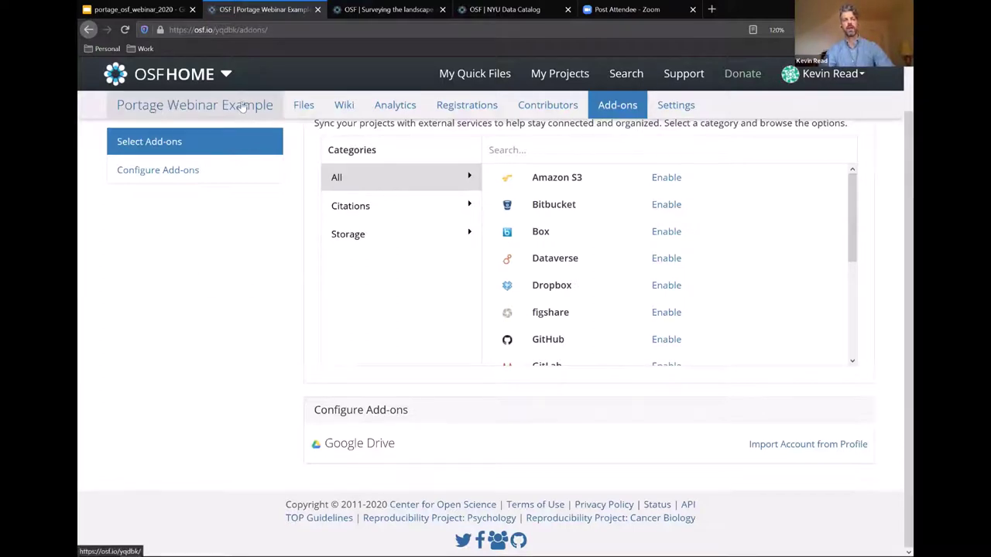
click(177, 111)
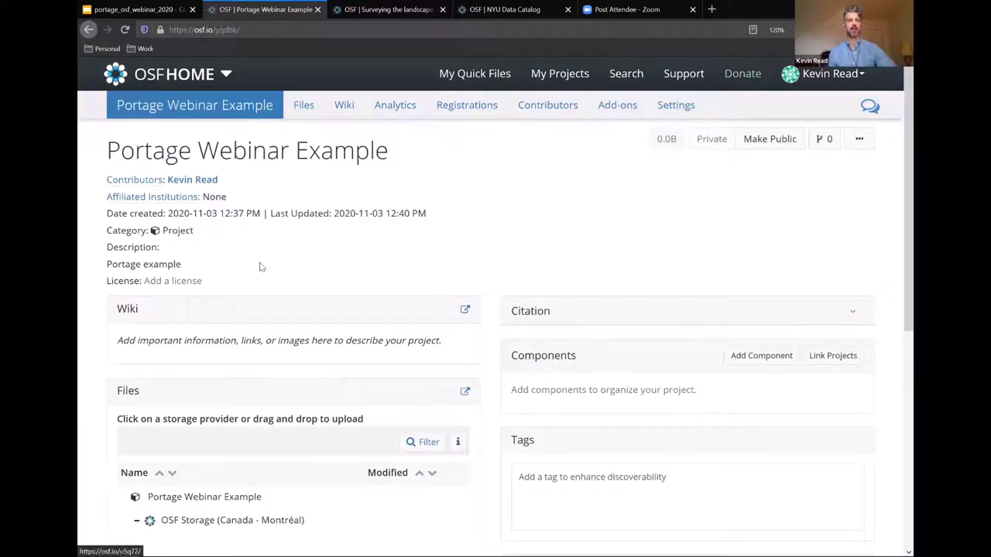
scroll(260, 266, down, 1)
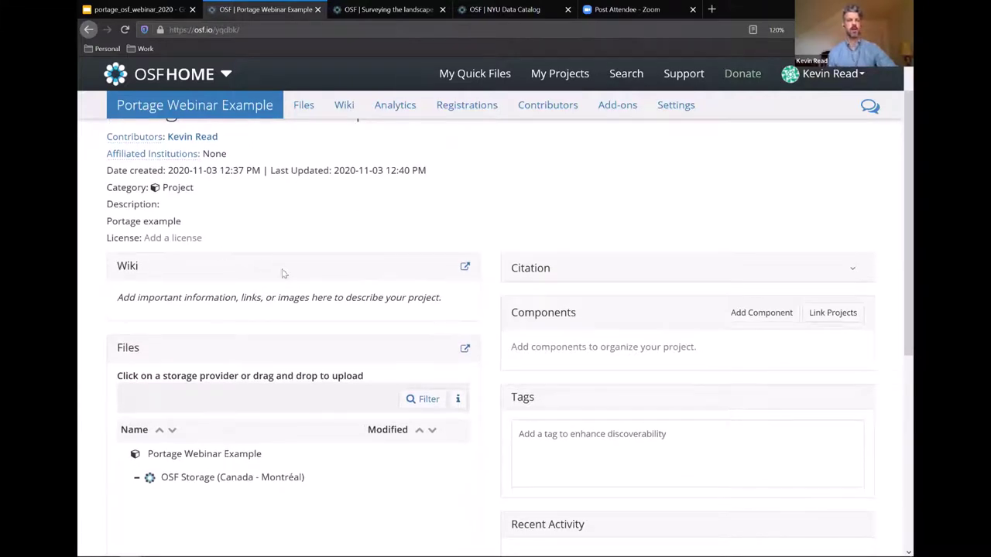
click(465, 268)
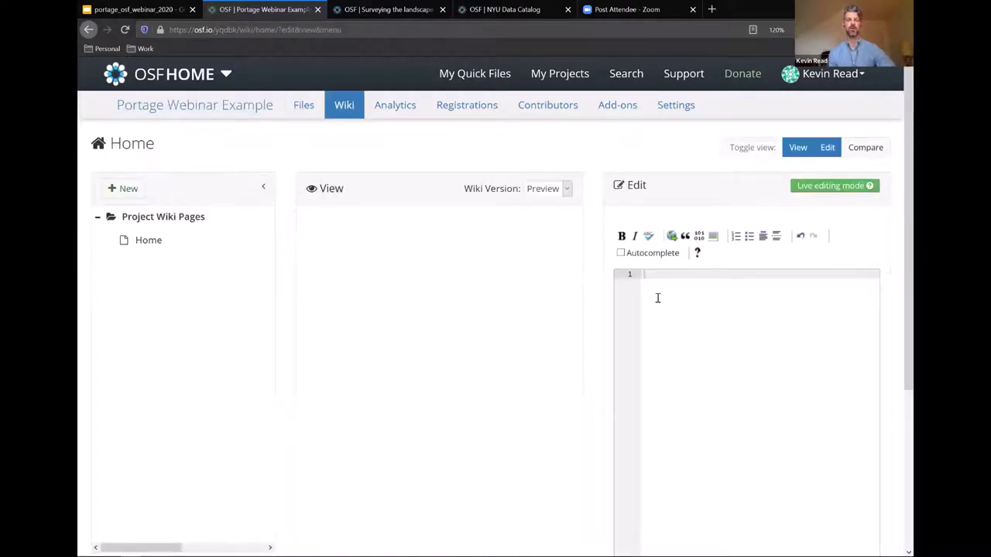
scroll(668, 299, down, 3)
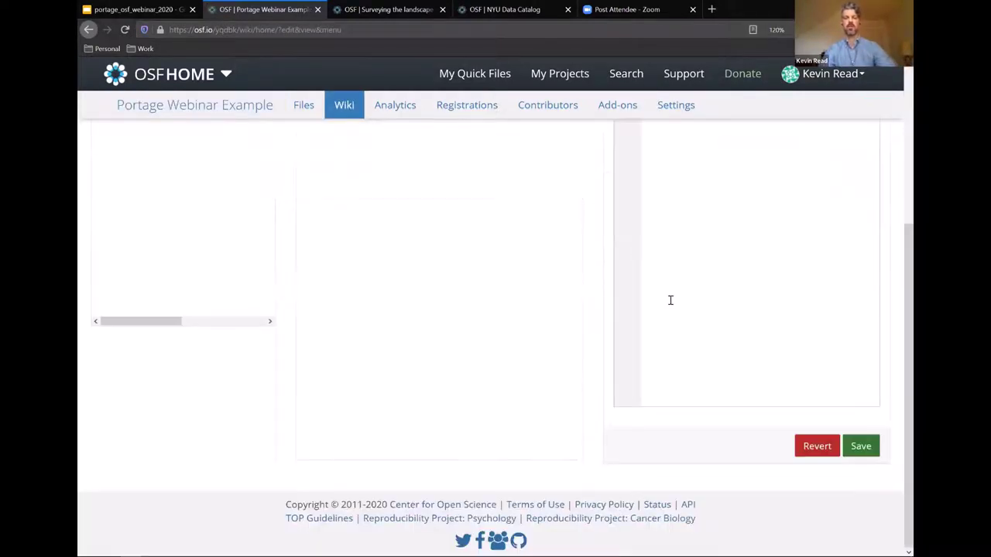
scroll(671, 301, up, 3)
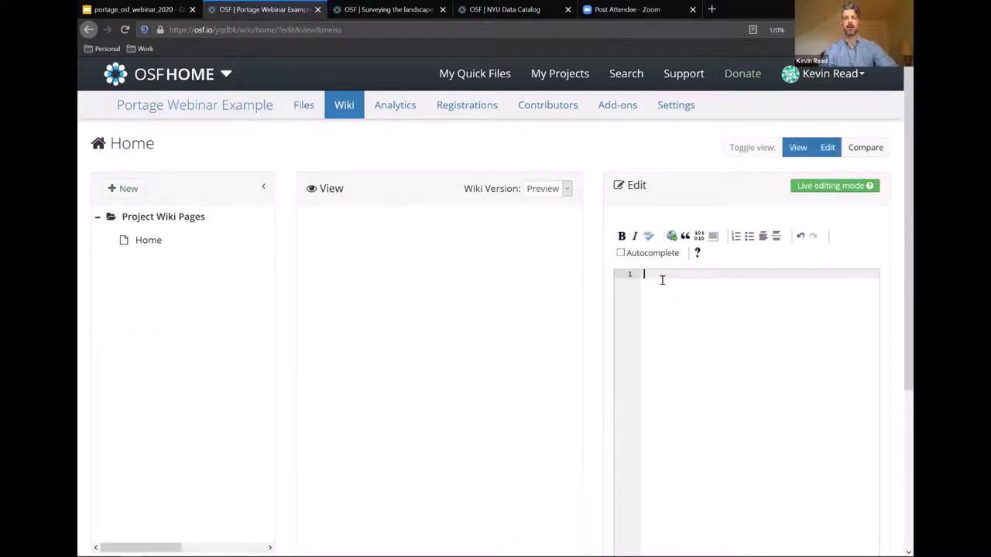
- Write "This is a wiki" on the Home wiki page, make the word "wiki" bold and italic, and save the page
text(This)
key(BackSpace)
key(BackSpace)
text(his is a wiki)
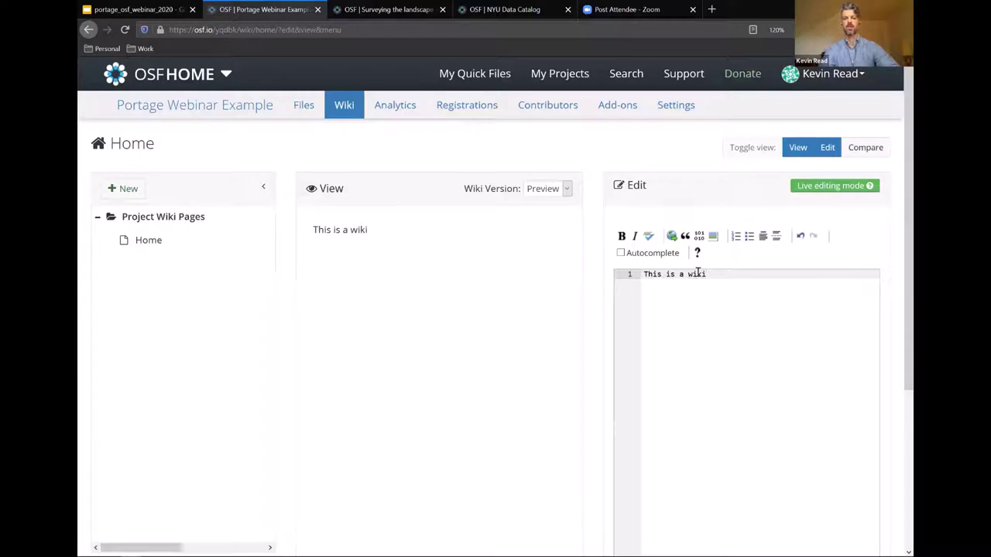
double_click(697, 274)
click(622, 236)
click(634, 236)
scroll(735, 333, down, 3)
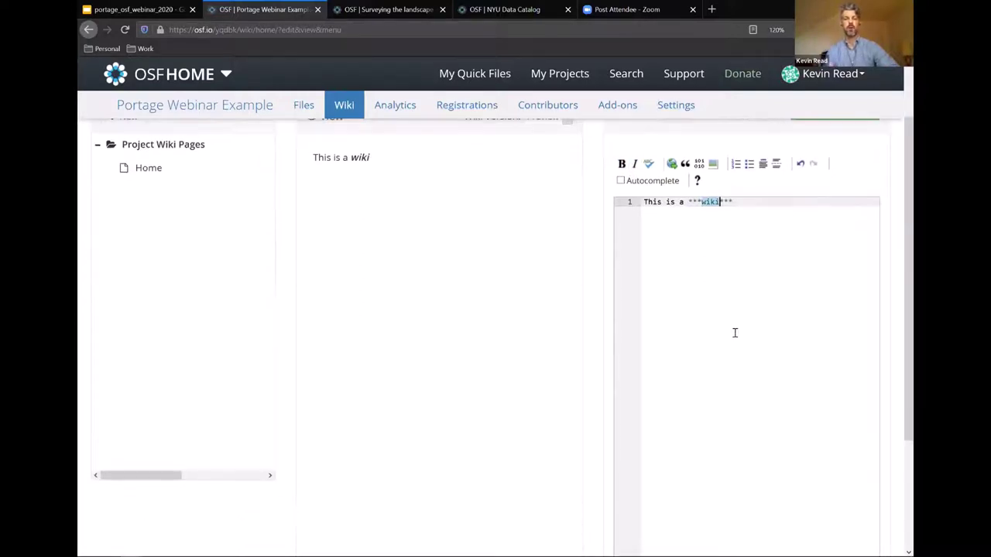
click(863, 508)
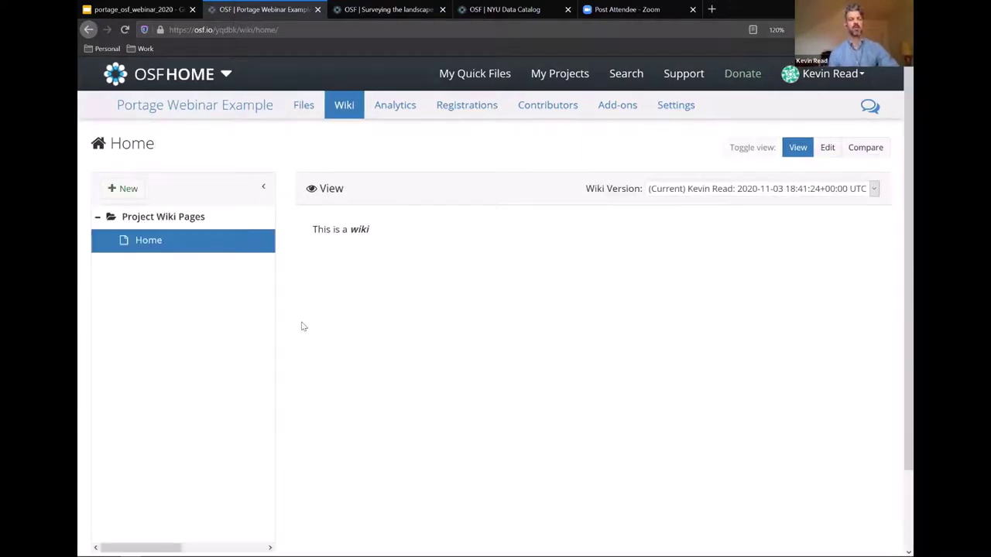
- Add a new wiki page named "Experimental protocols" to the project
click(129, 189)
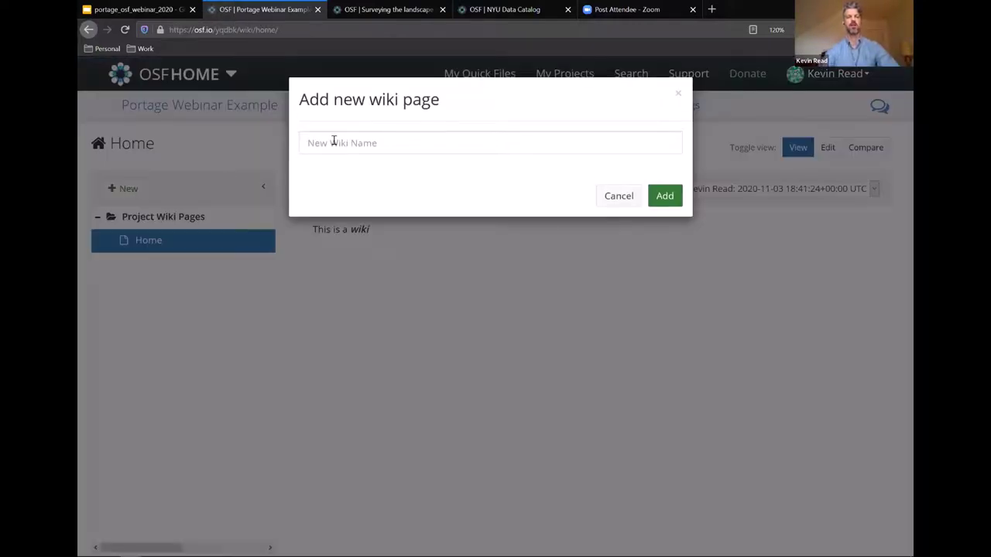
click(334, 141)
text(Experimental protocols)
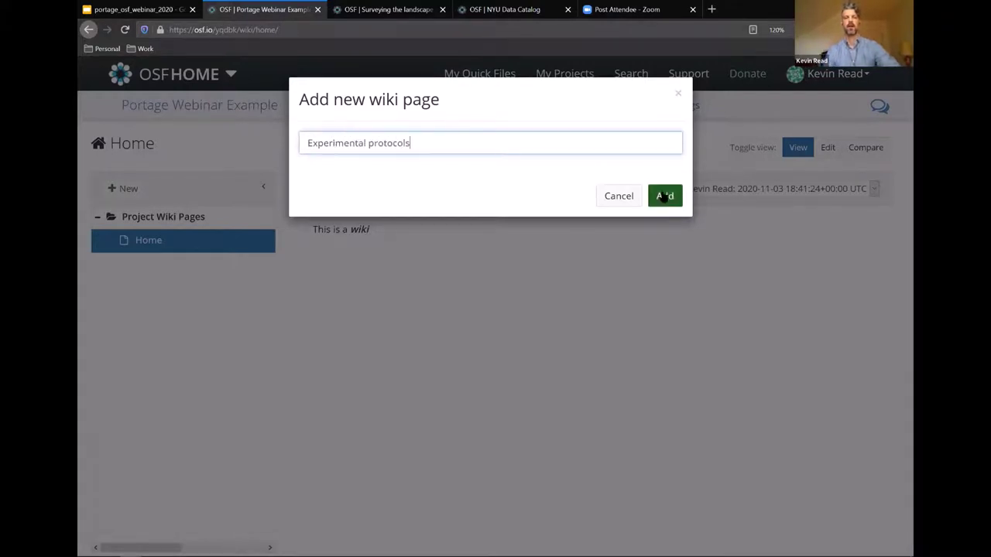
click(652, 198)
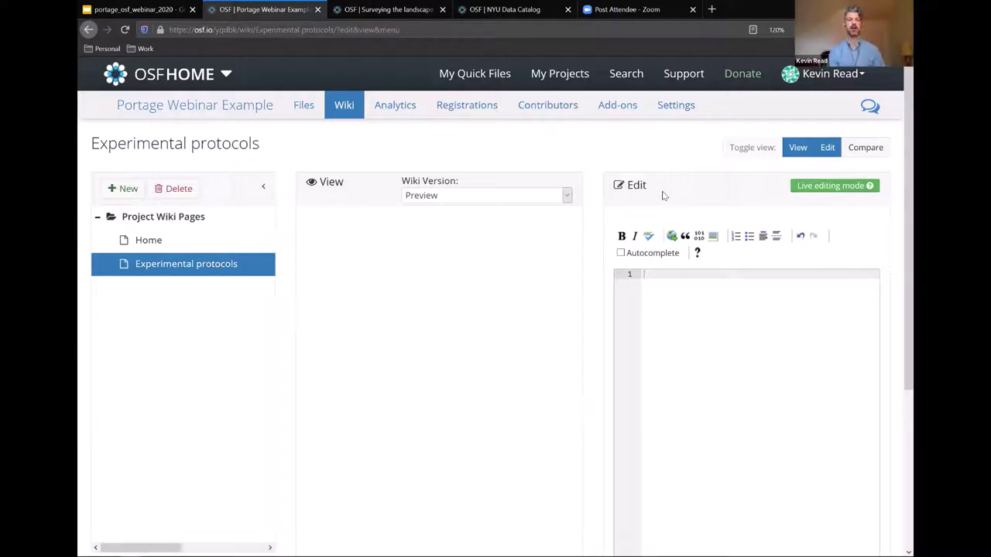
- From the project overview, upload dataanalysis_executivesummary from the computer's Desktop folder into OSF Storage (Canada - Montréal)
click(246, 108)
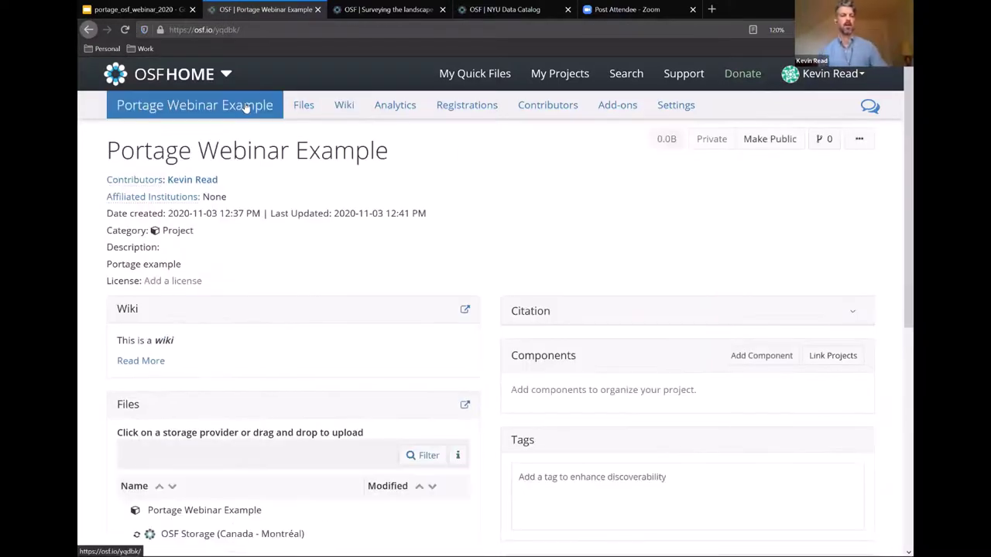
scroll(259, 240, down, 3)
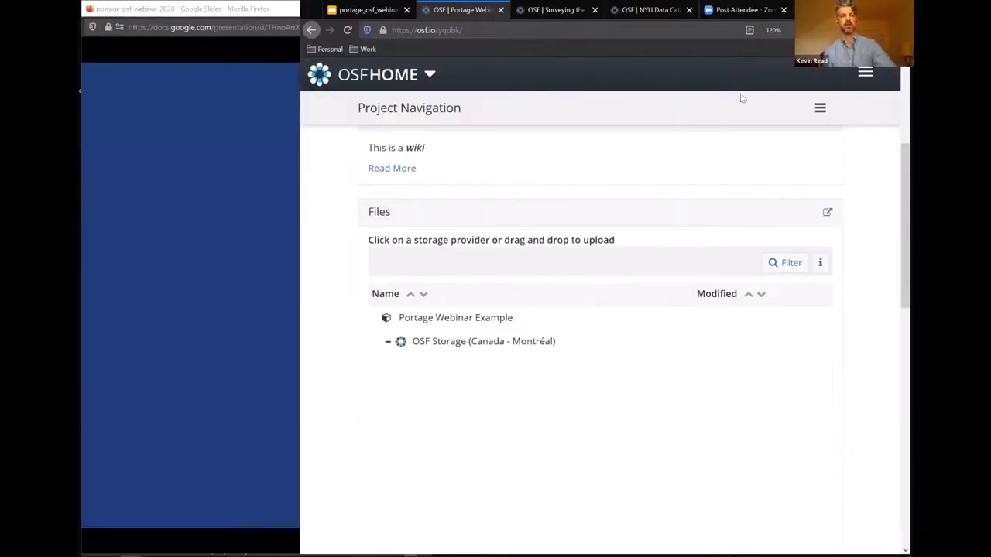
key(alt+Tab)
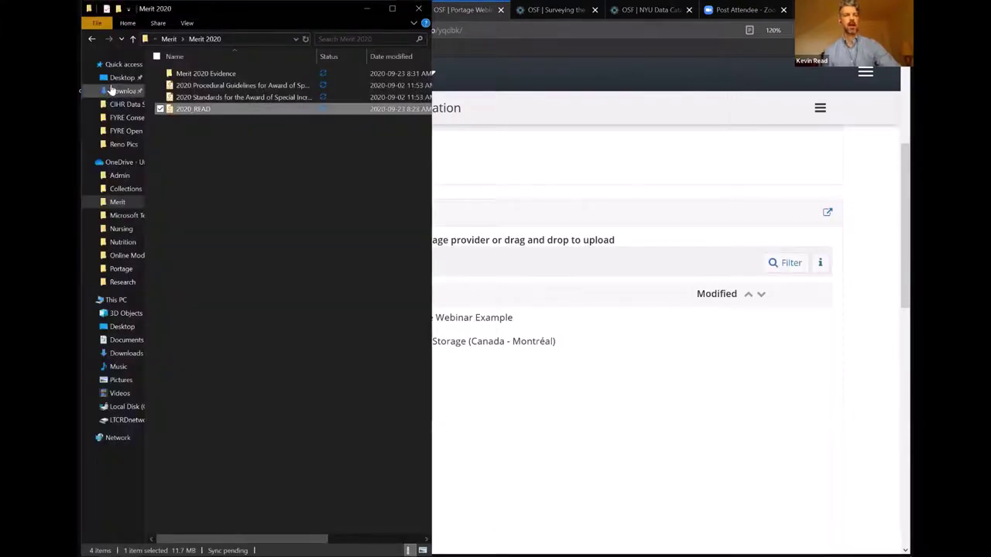
click(119, 79)
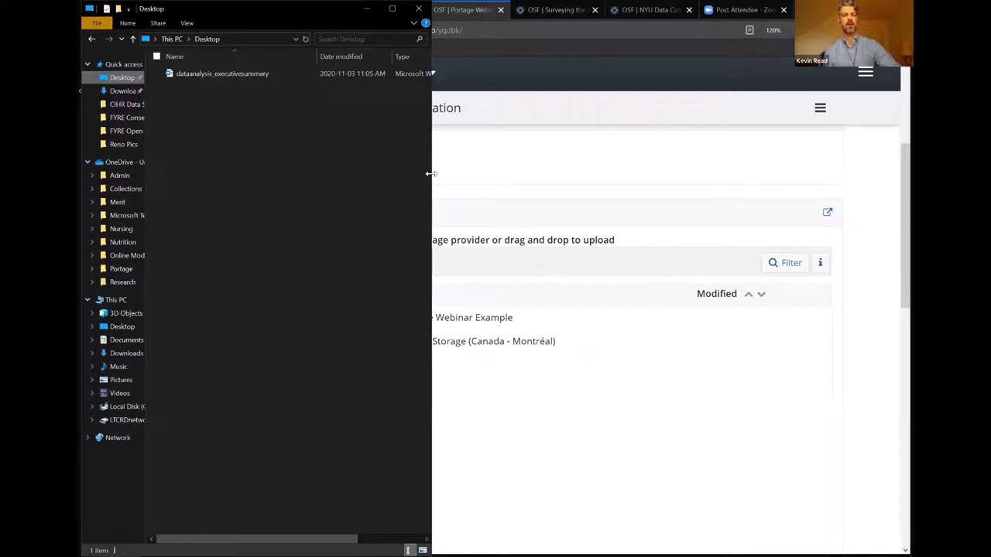
drag(431, 173, 301, 183)
click(208, 72)
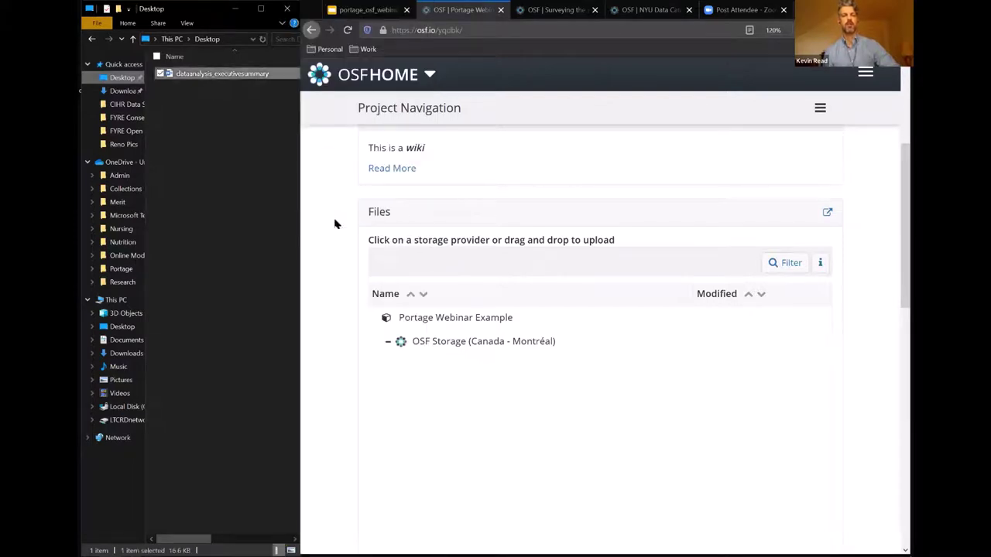
drag(335, 223, 436, 343)
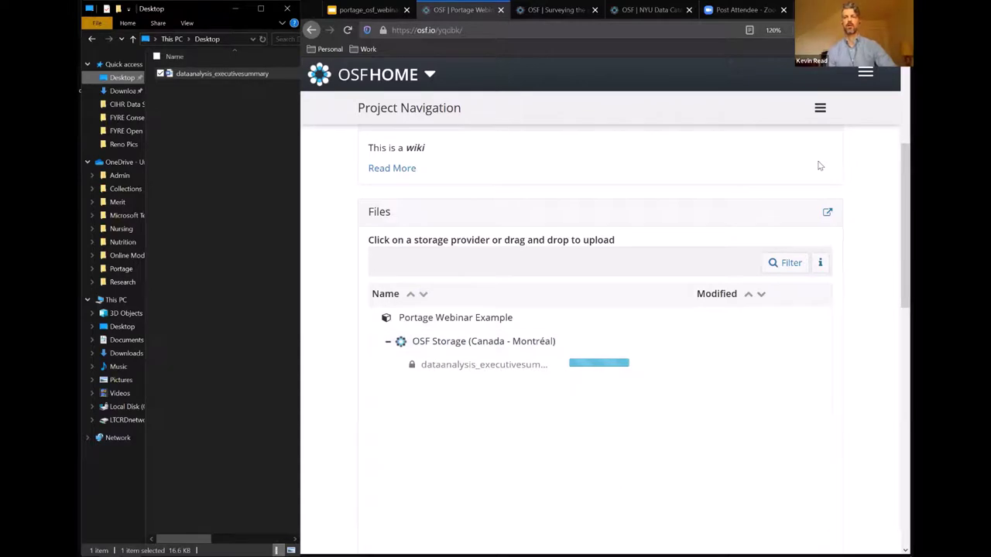
key(super+Up)
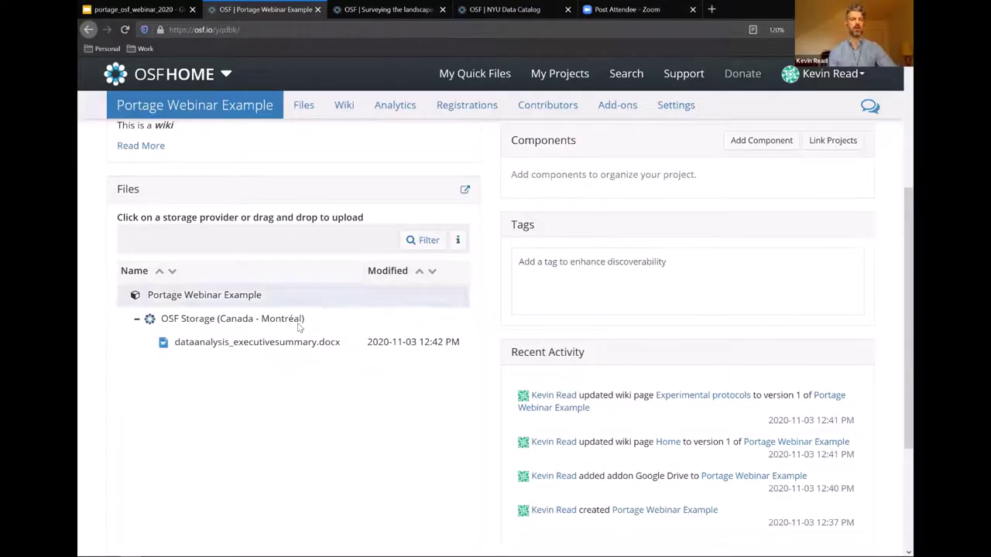
- Open the uploaded dataanalysis_executivesummary.docx in the project files and check it out
click(283, 342)
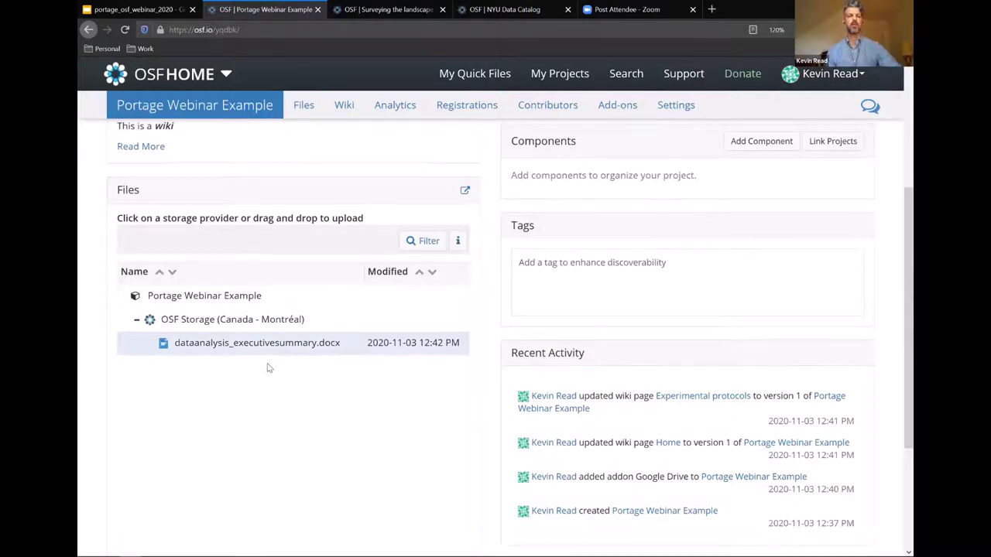
scroll(268, 365, up, 1)
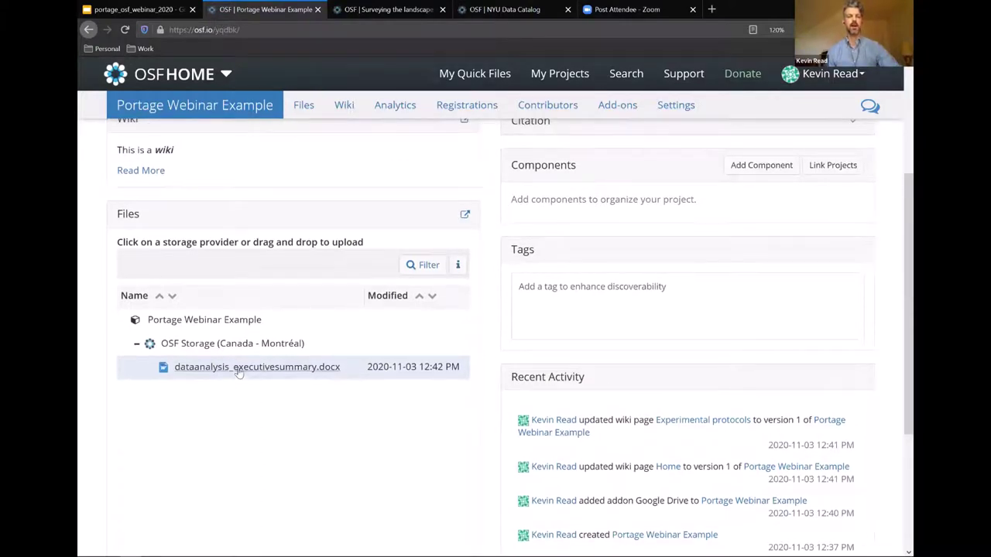
click(238, 372)
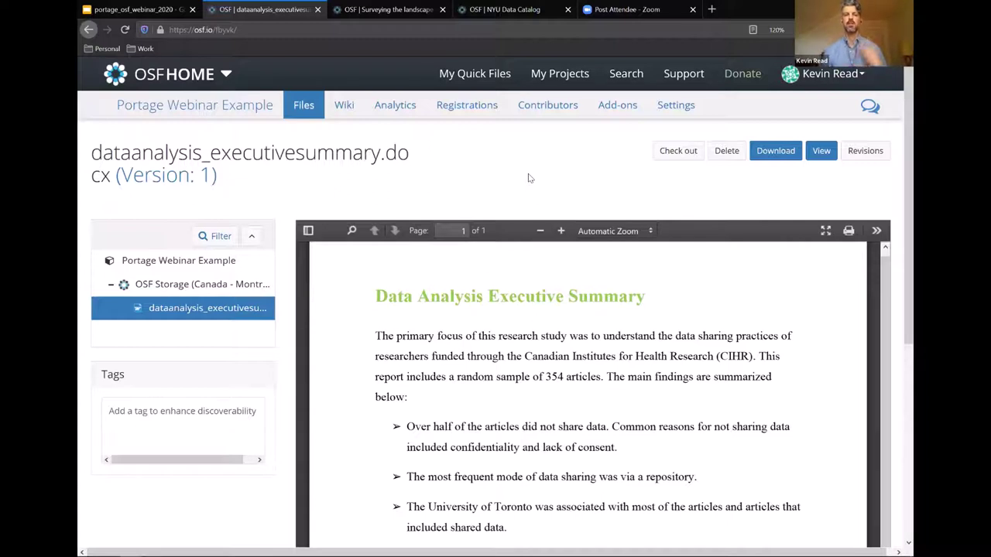
click(684, 152)
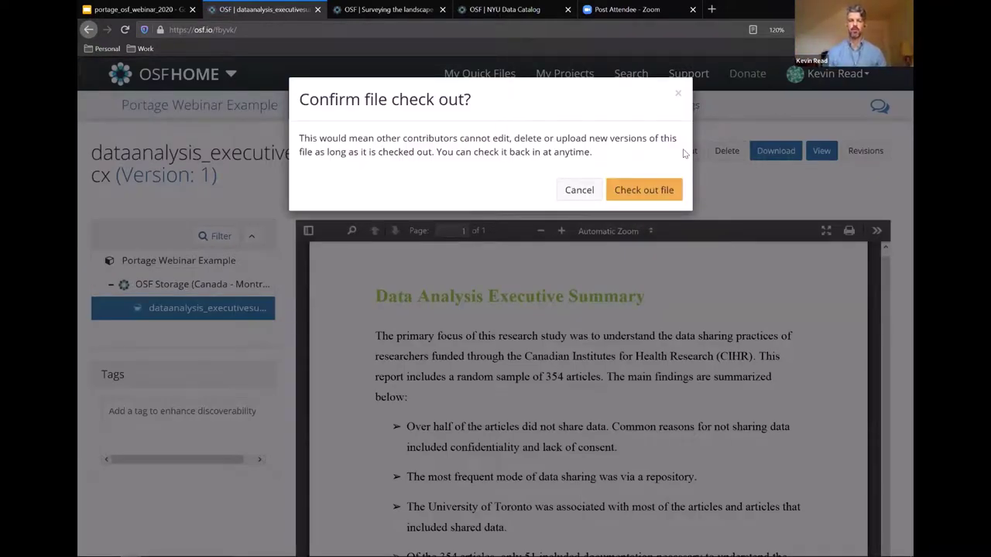
click(657, 191)
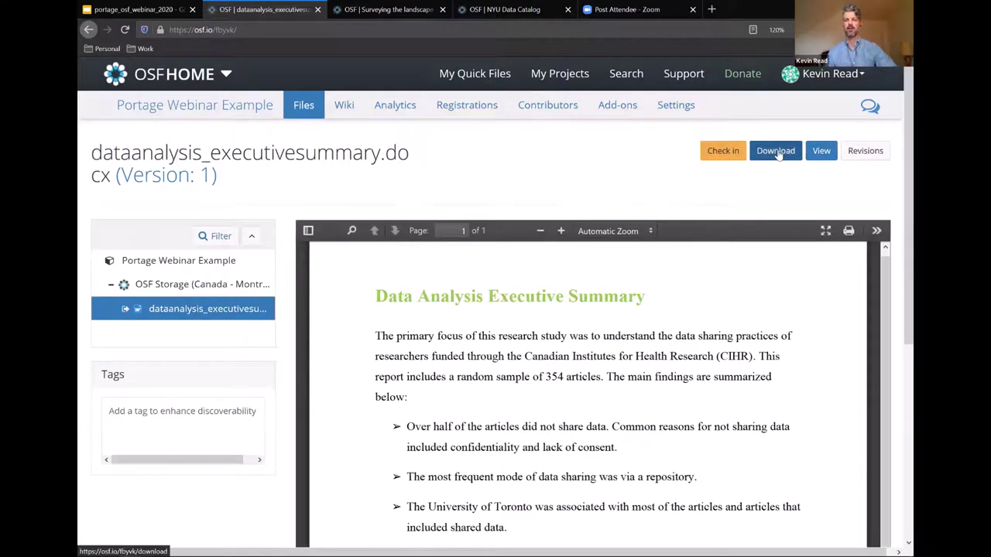
- Download dataanalysis_executivesummary.docx, opening it in Word, and enable editing of the document
click(778, 152)
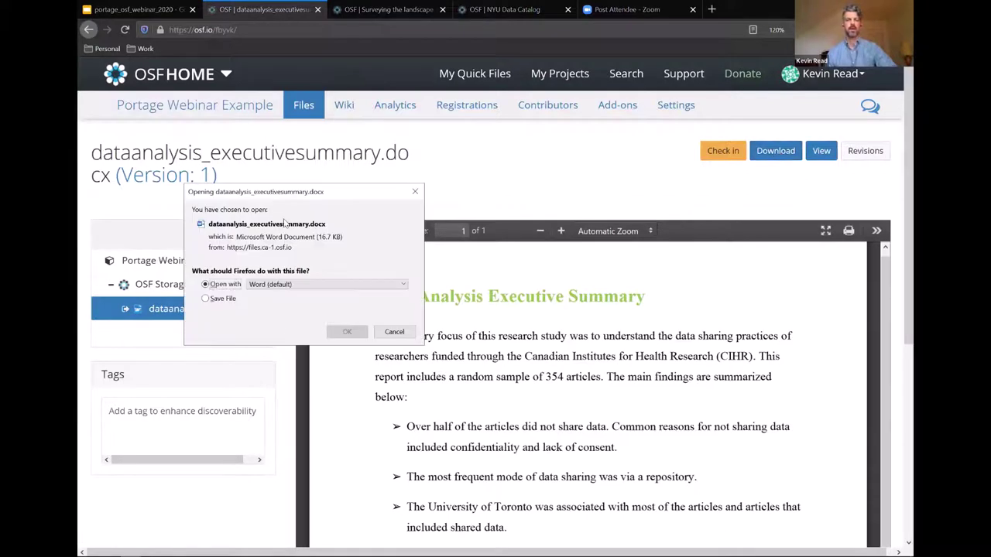
click(347, 331)
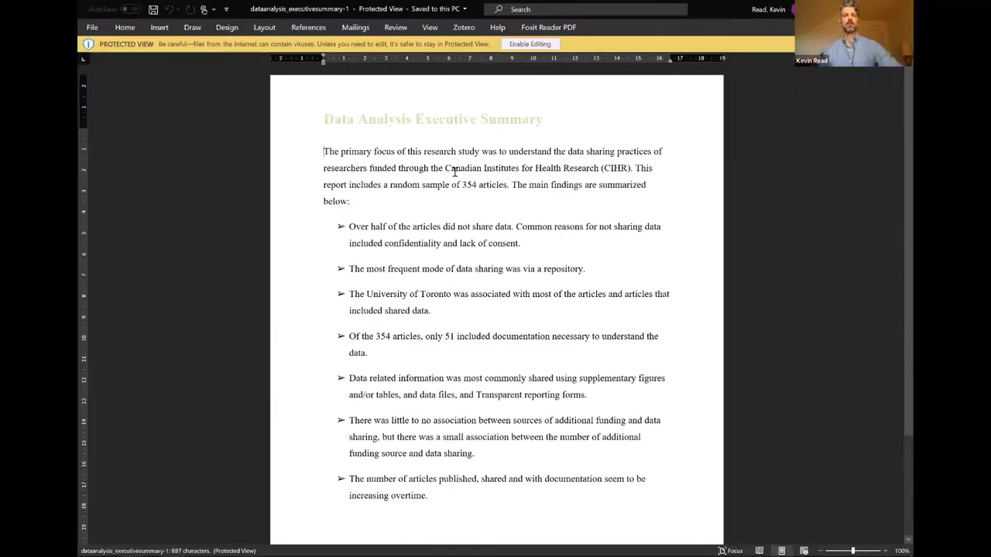
click(529, 44)
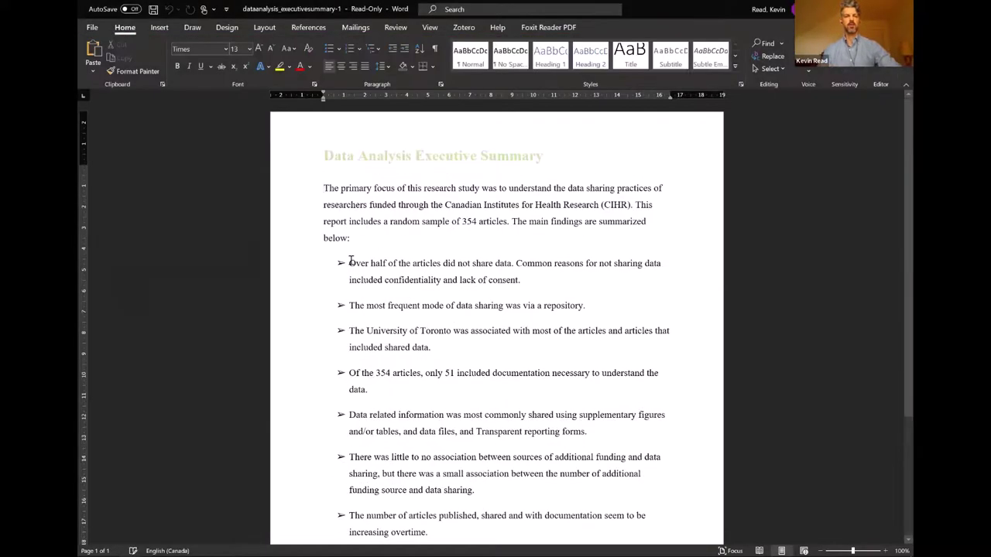
- Insert a new first bullet reading "VERSION CONTROL FOR DEMO PURPOSES" above the "Over half of the articles" bullet
click(350, 263)
key(Return)
key(Up)
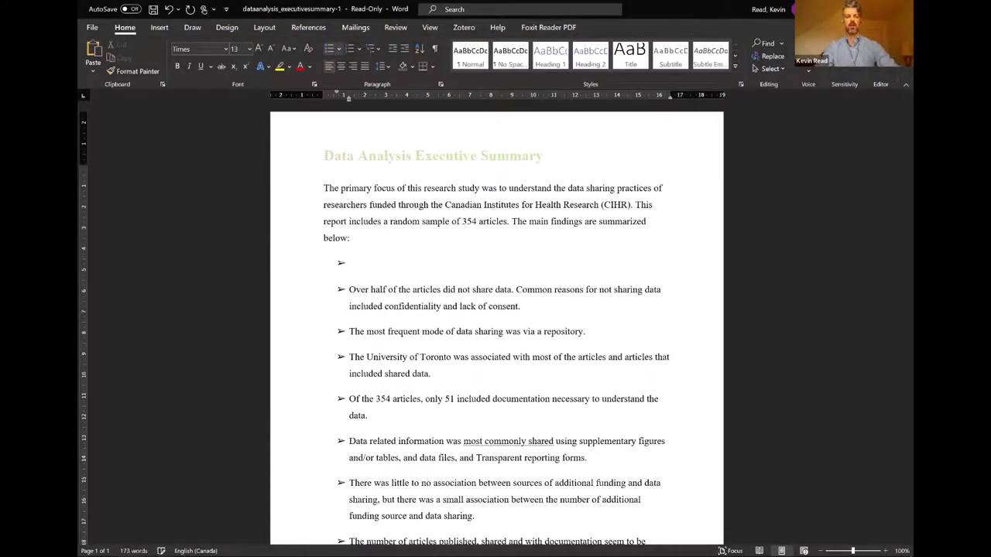
text(b)
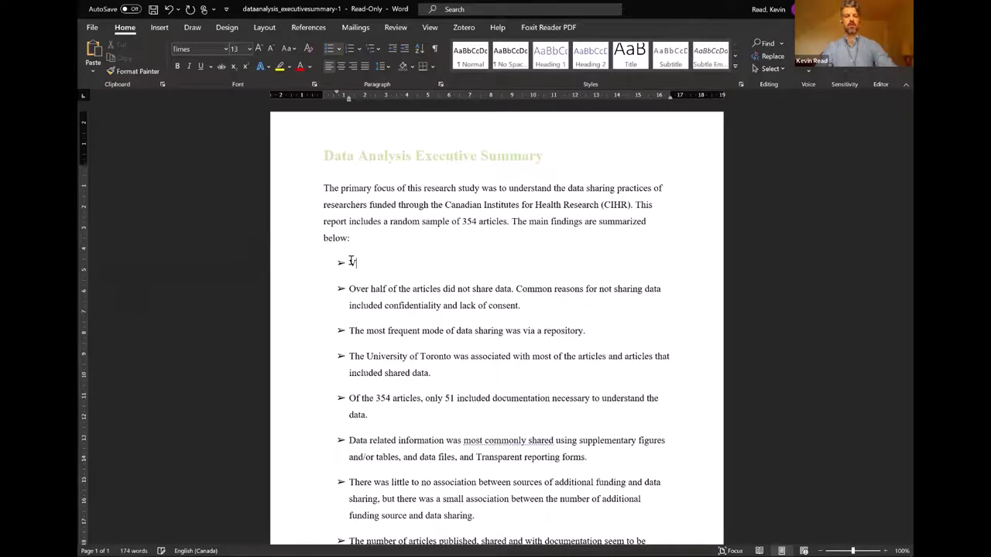
text(ERSION CONTROL FOR)
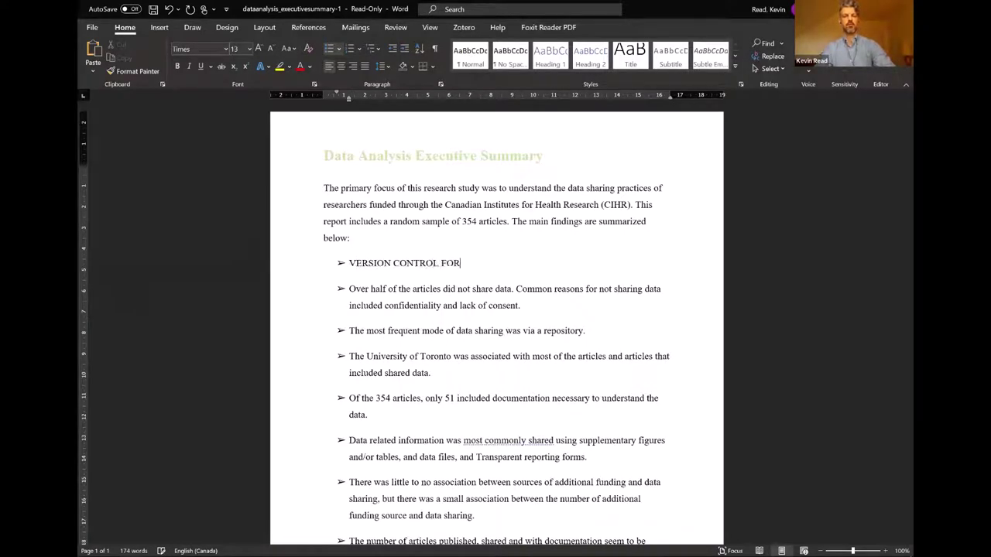
text( DEMO )
text(PURPOSES)
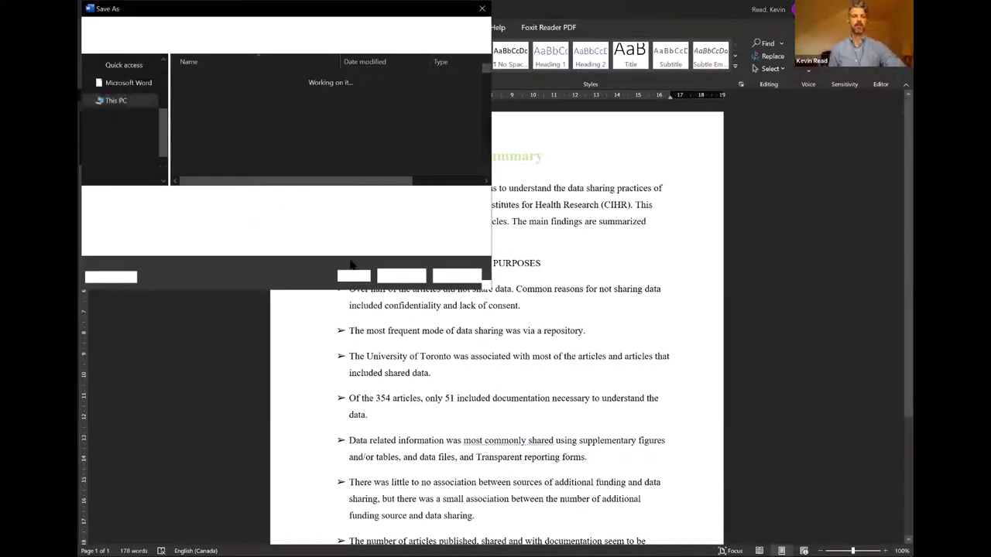
- Save the edited document to the Desktop as dataanalysis_executivesummary, replacing the existing file
click(138, 92)
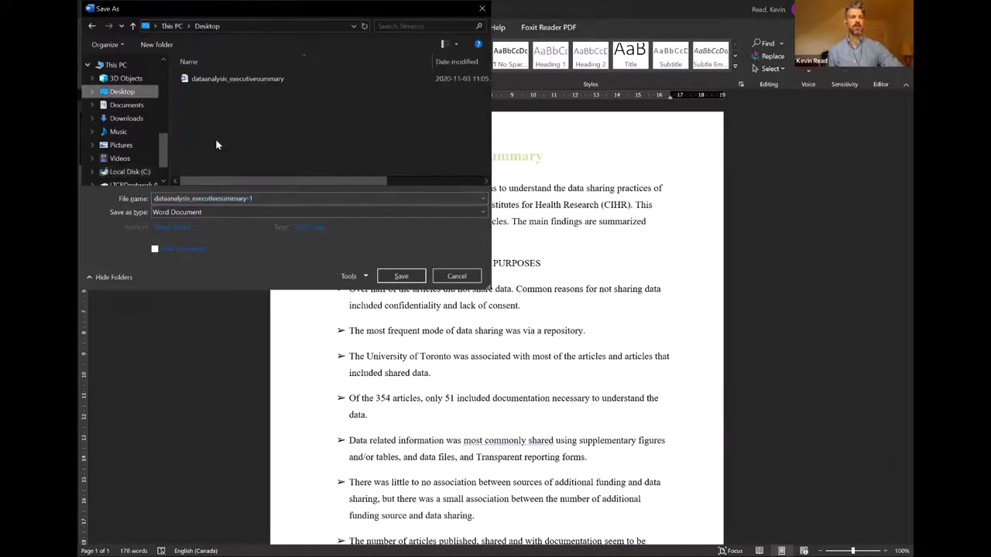
click(270, 198)
double_click(270, 198)
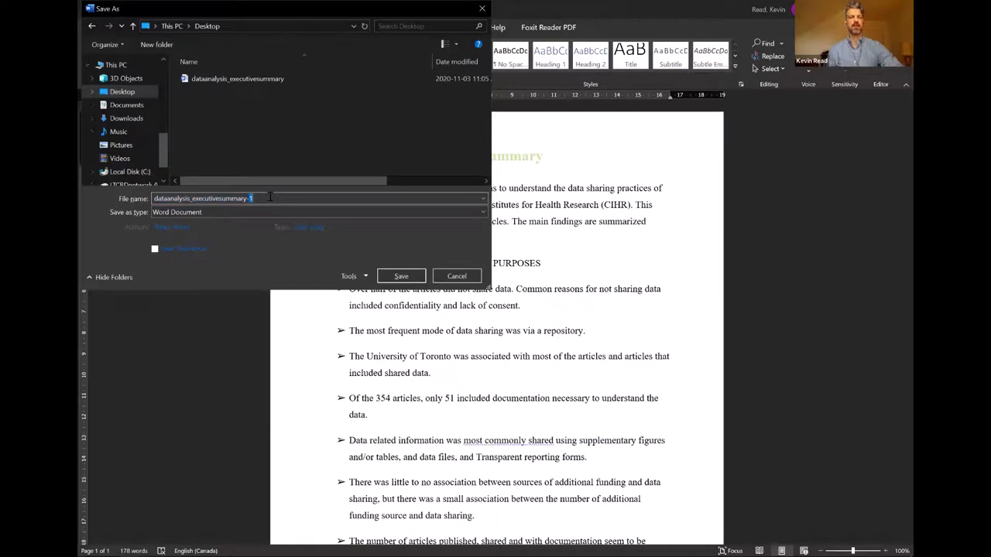
key(BackSpace)
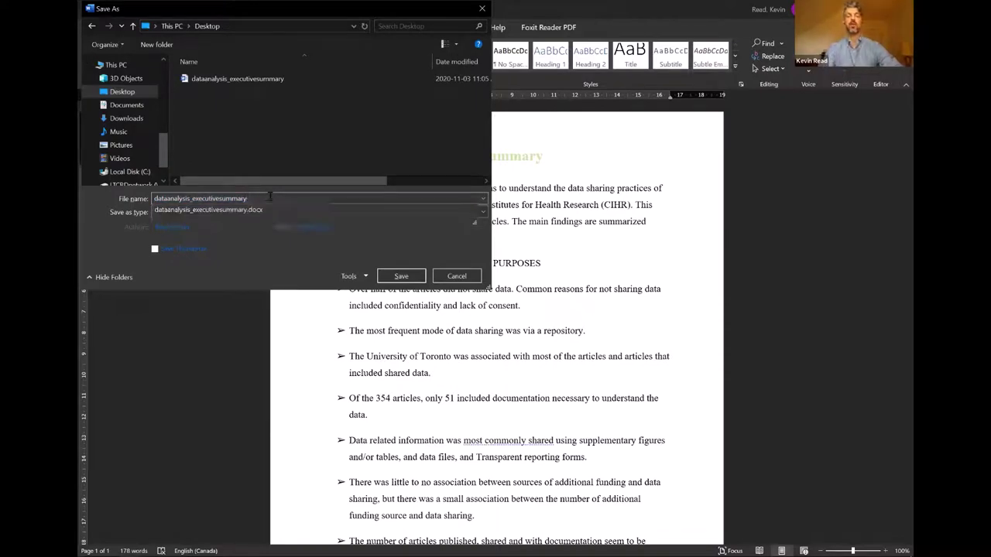
click(400, 277)
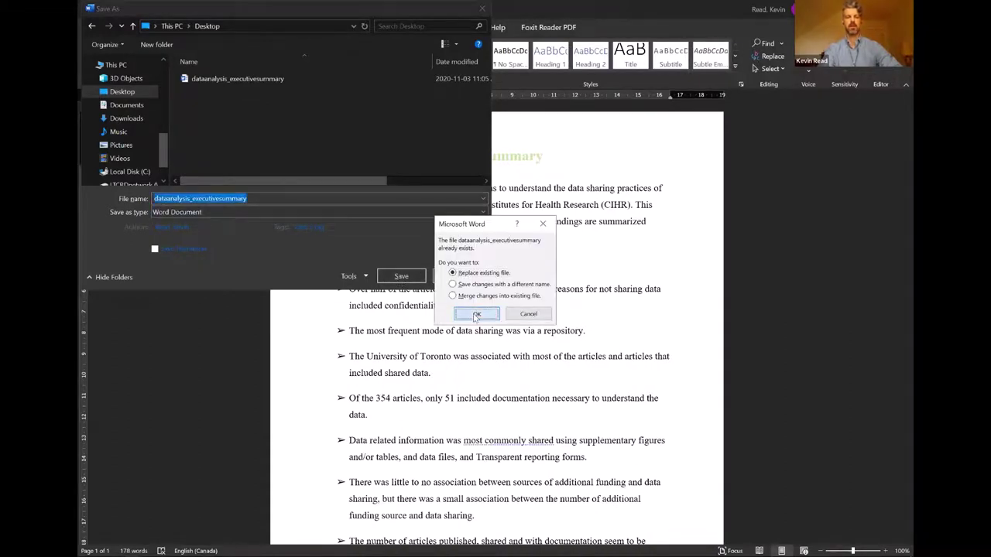
click(476, 314)
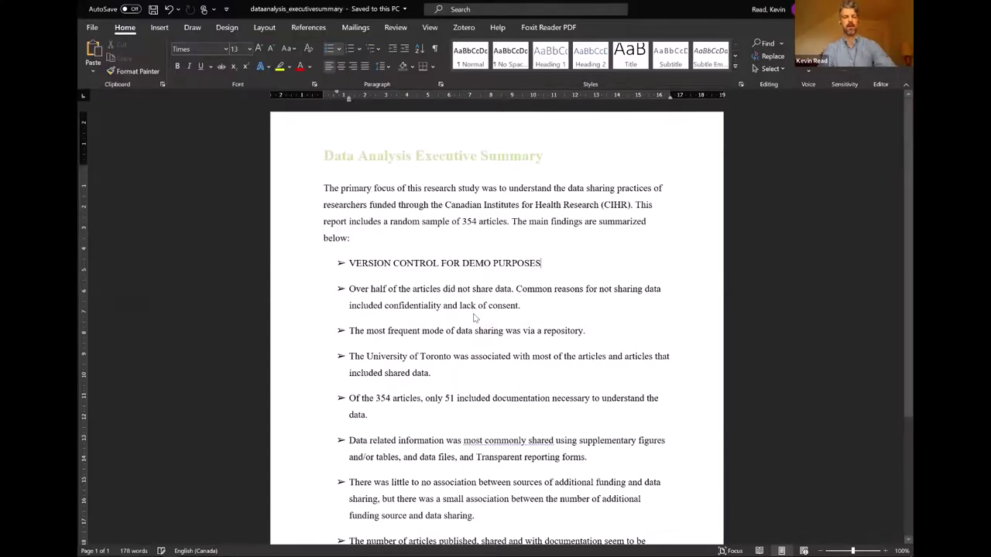
- Switch to OSF in Firefox and upload the edited dataanalysis_executivesummary from the Desktop folder into the project's OSF Storage (Canada - Montréal)
key(alt+Tab)
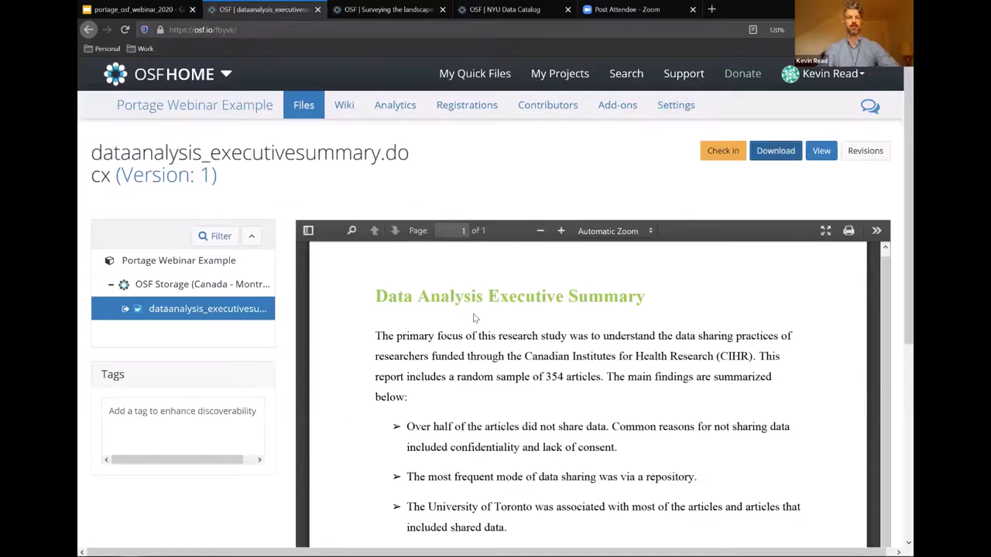
click(209, 311)
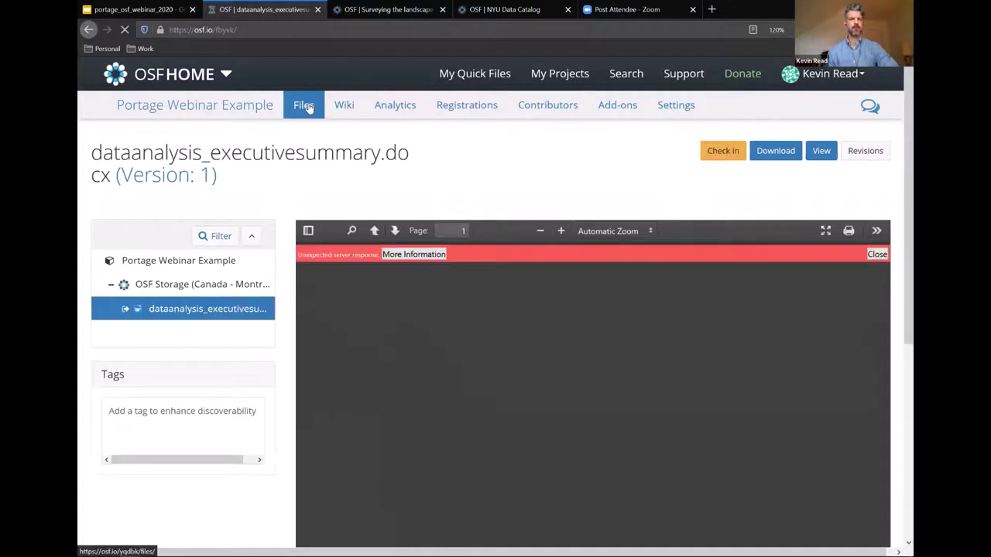
click(308, 109)
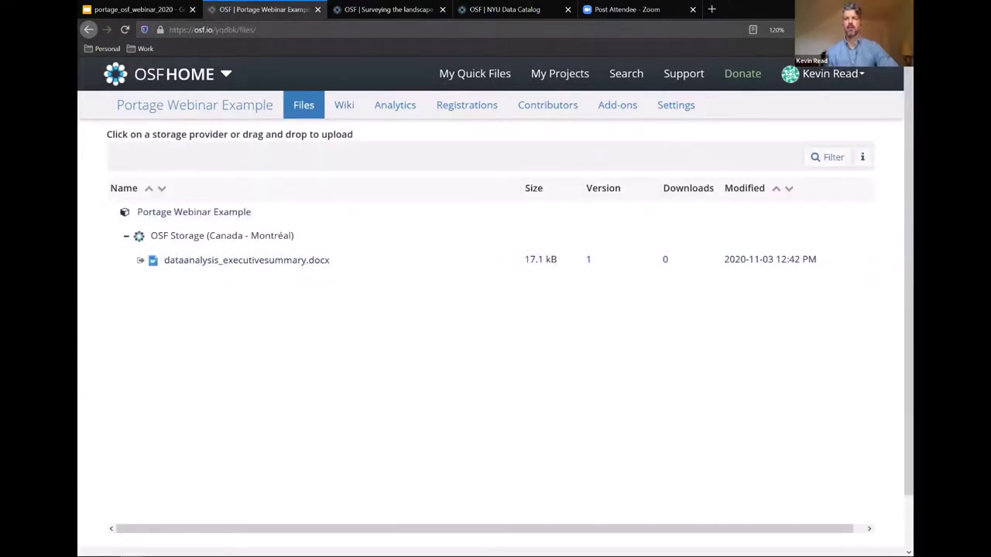
key(super+Down)
key(alt+Tab)
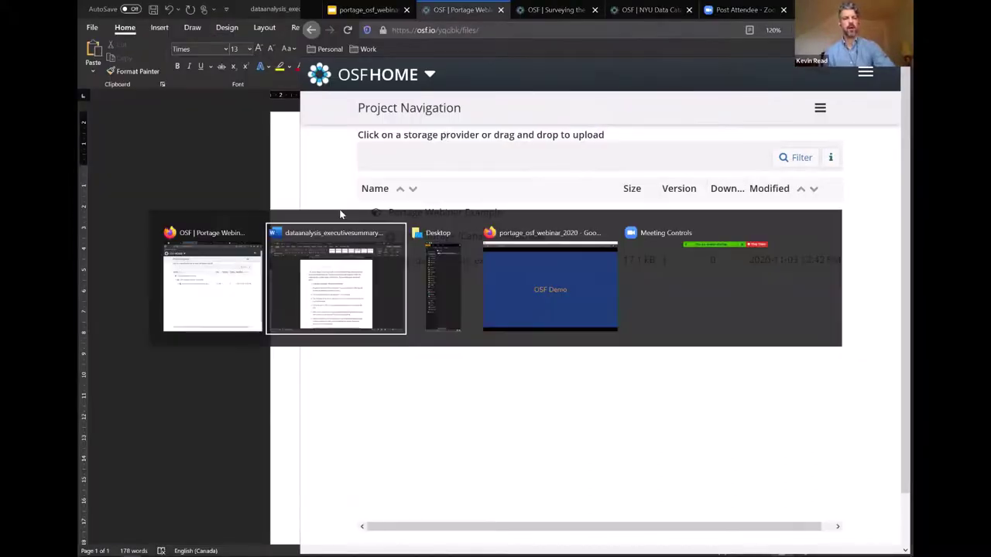
key(alt+Tab)
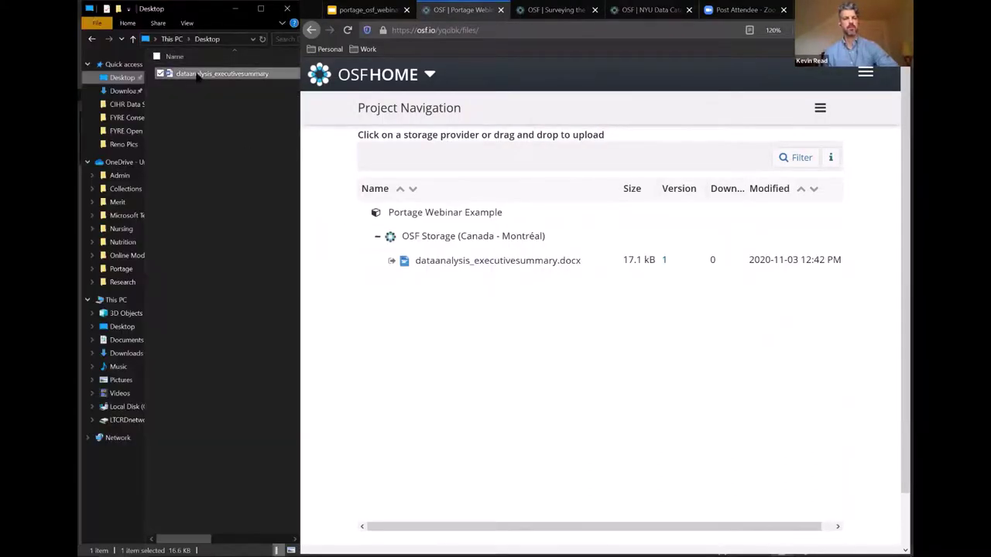
drag(194, 73, 467, 244)
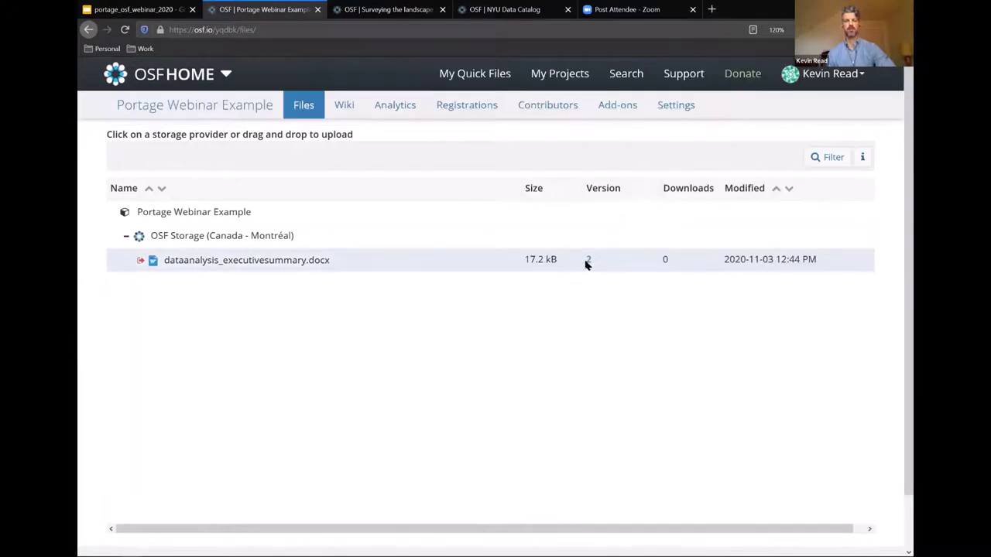
- Open the updated dataanalysis_executivesummary.docx, view its revision history, and check the file back in
click(277, 261)
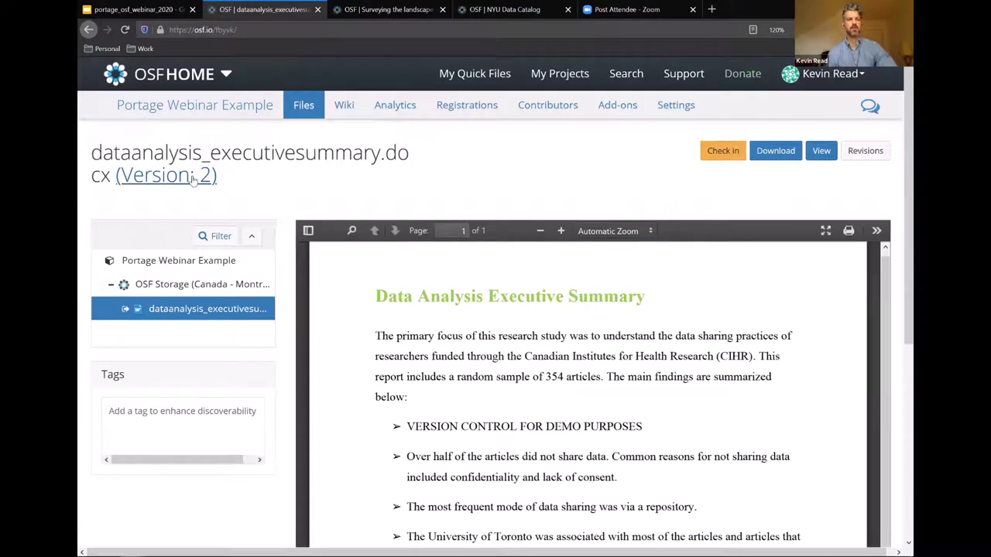
scroll(454, 408, down, 1)
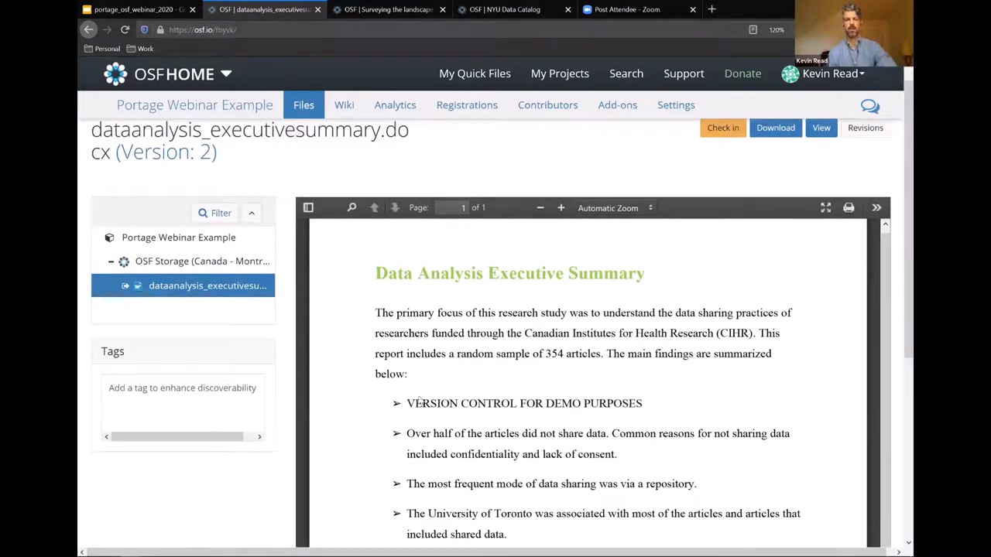
scroll(579, 393, up, 1)
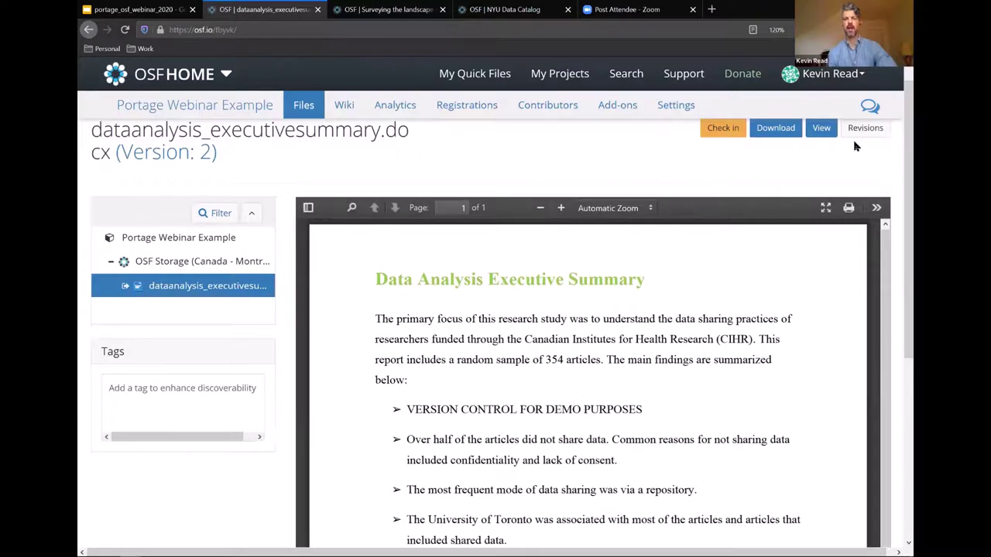
scroll(869, 177, up, 1)
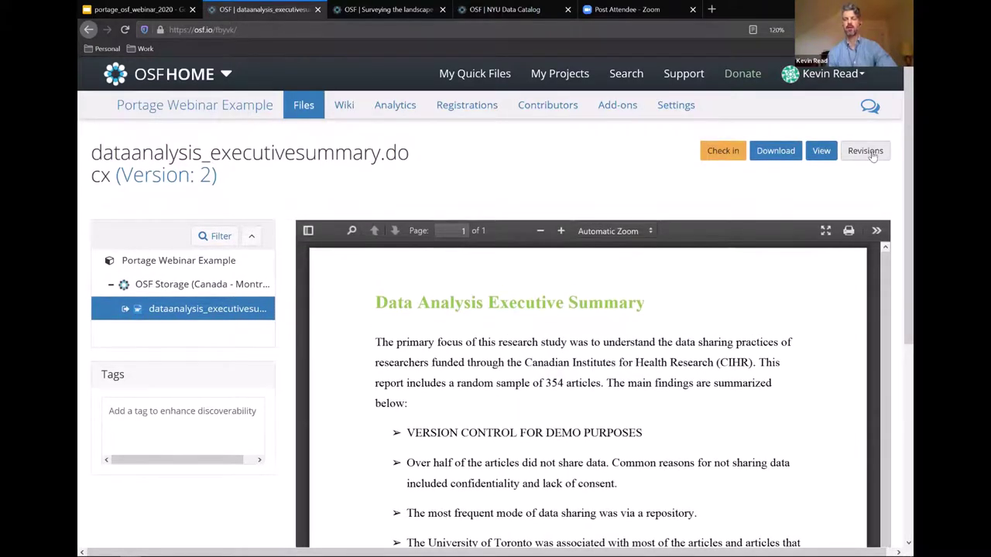
click(871, 152)
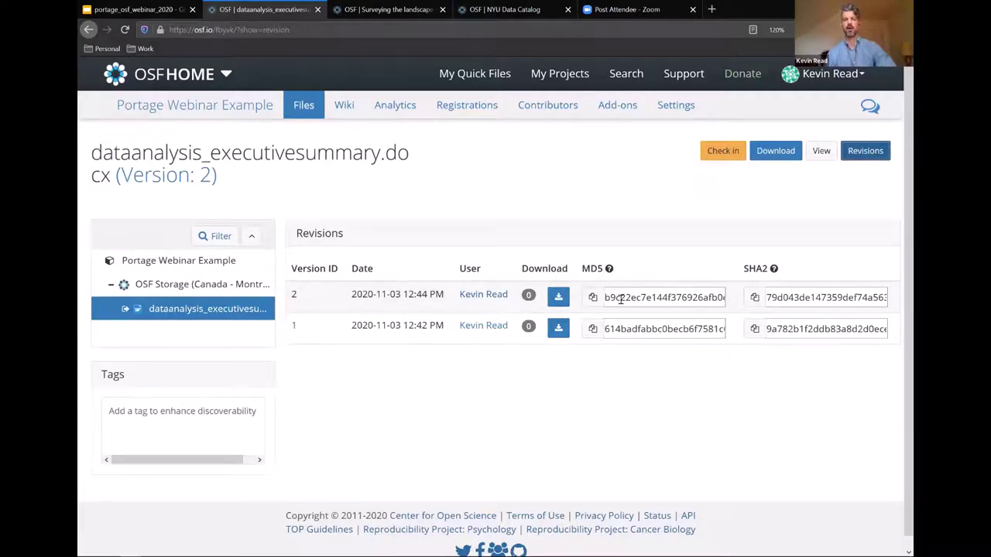
click(721, 155)
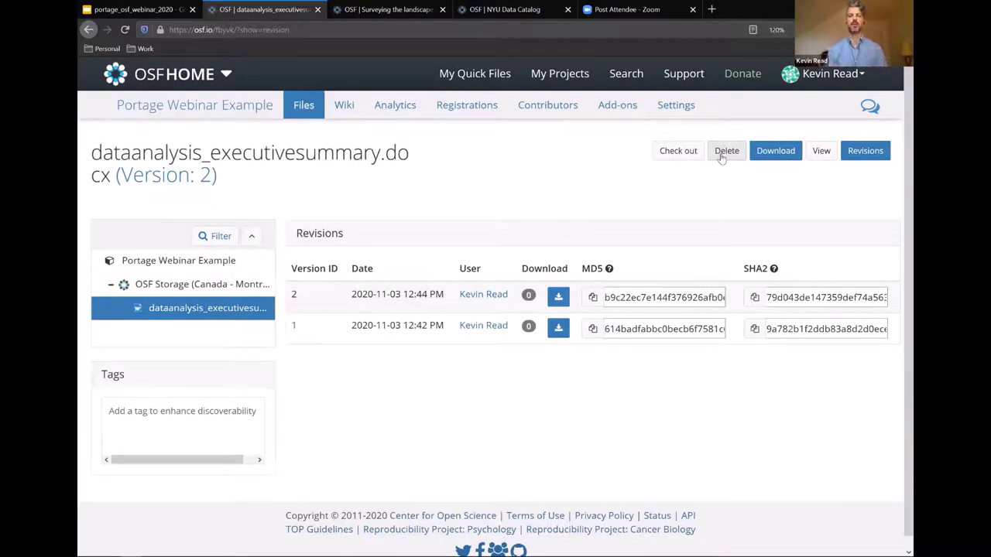
- Return to the Portage Webinar Example overview and examine the project's Recent Activity log at a larger page zoom
click(220, 107)
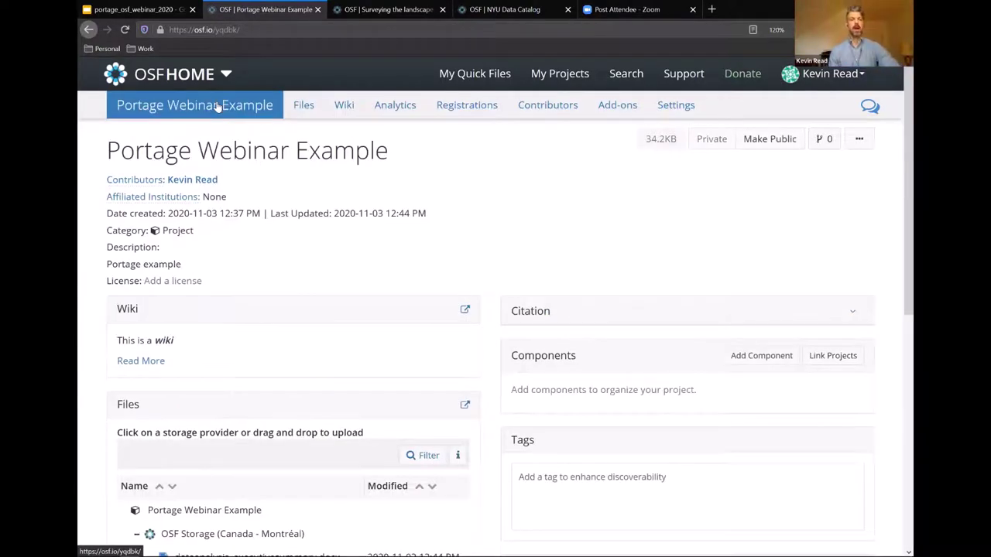
scroll(369, 205, down, 2)
scroll(369, 205, down, 3)
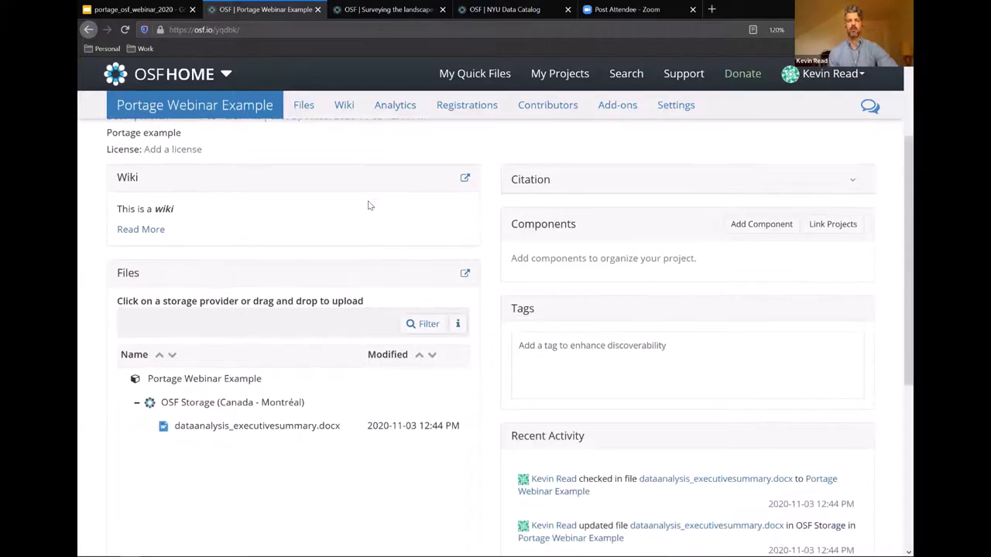
scroll(369, 205, down, 2)
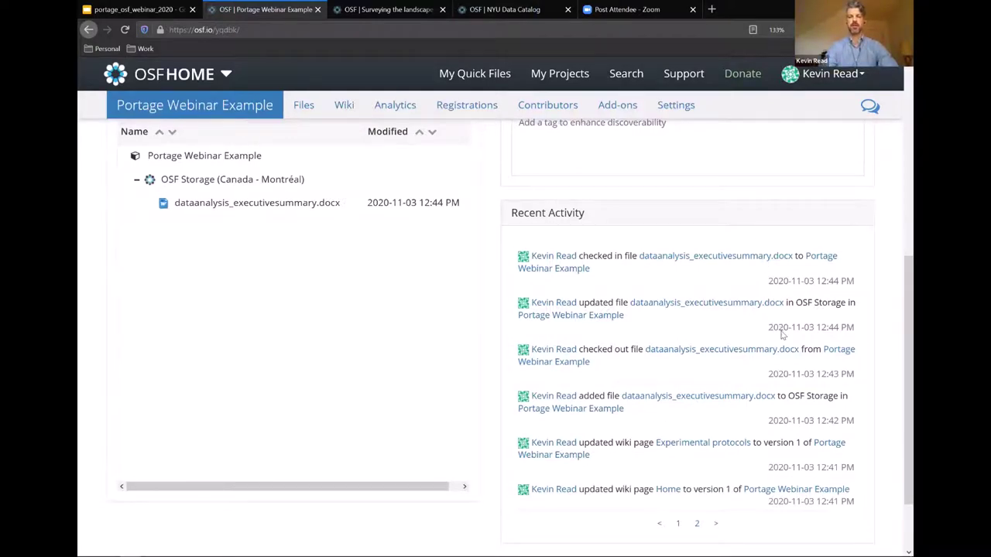
key(ctrl+plus)
scroll(782, 334, down, 2)
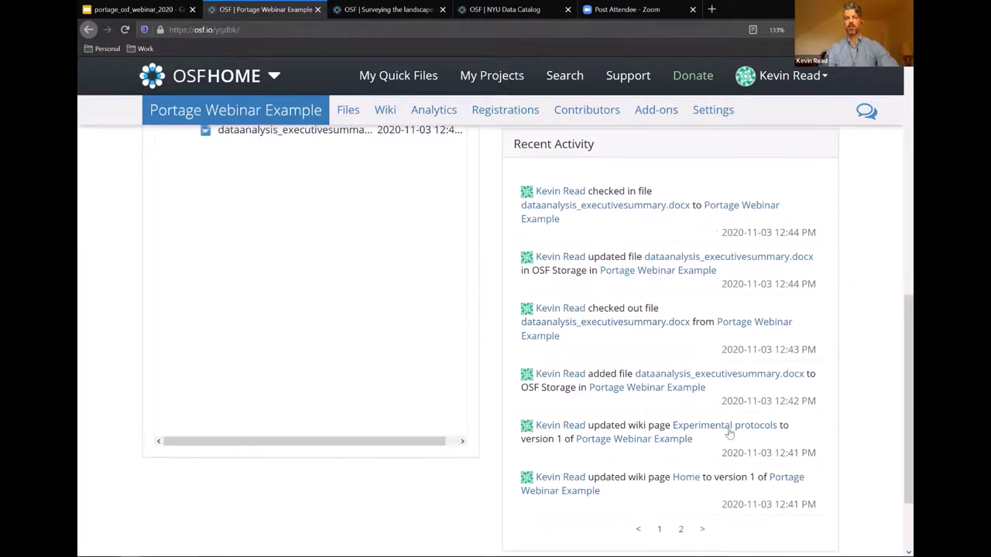
- Add the tags "portage network", "osf" and "open science" to the project
scroll(730, 433, up, 5)
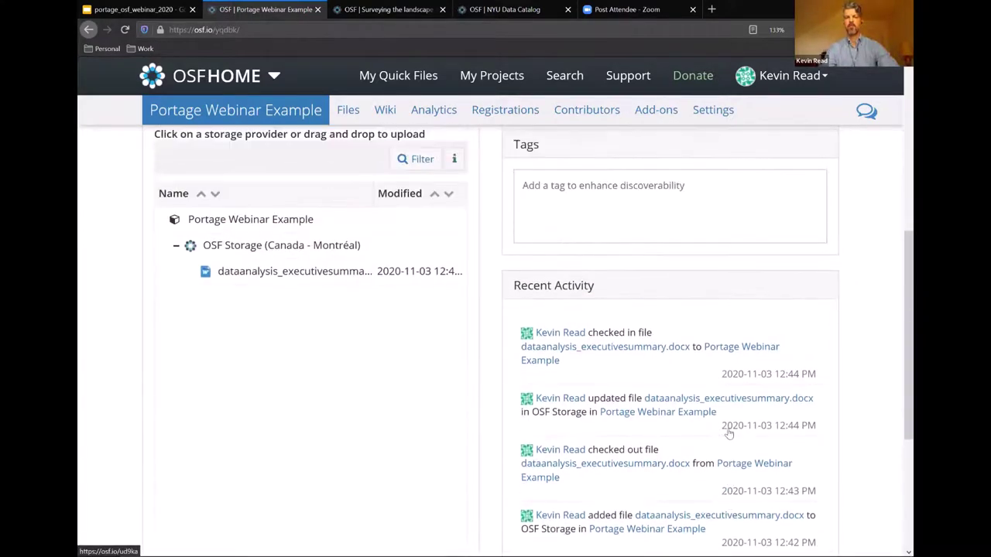
scroll(729, 432, up, 1)
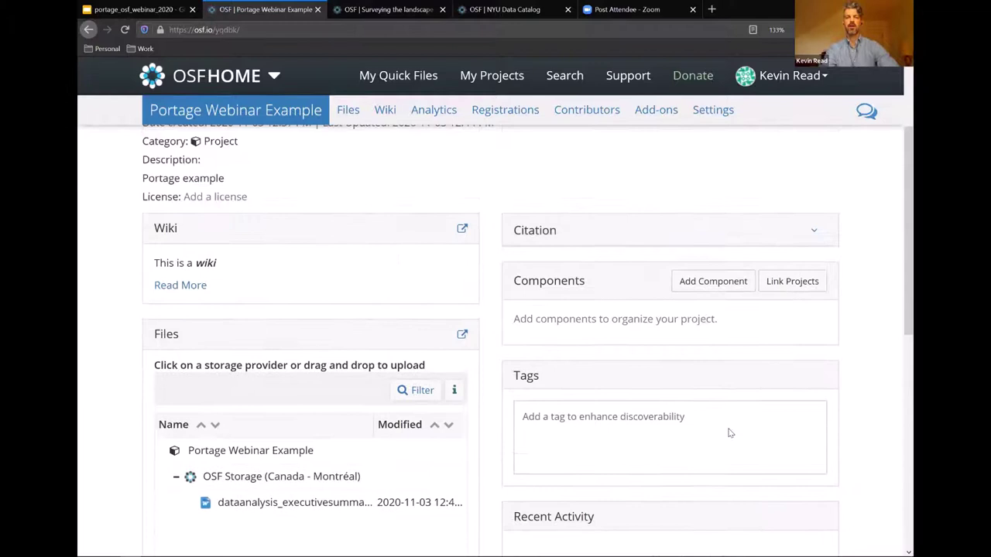
click(664, 427)
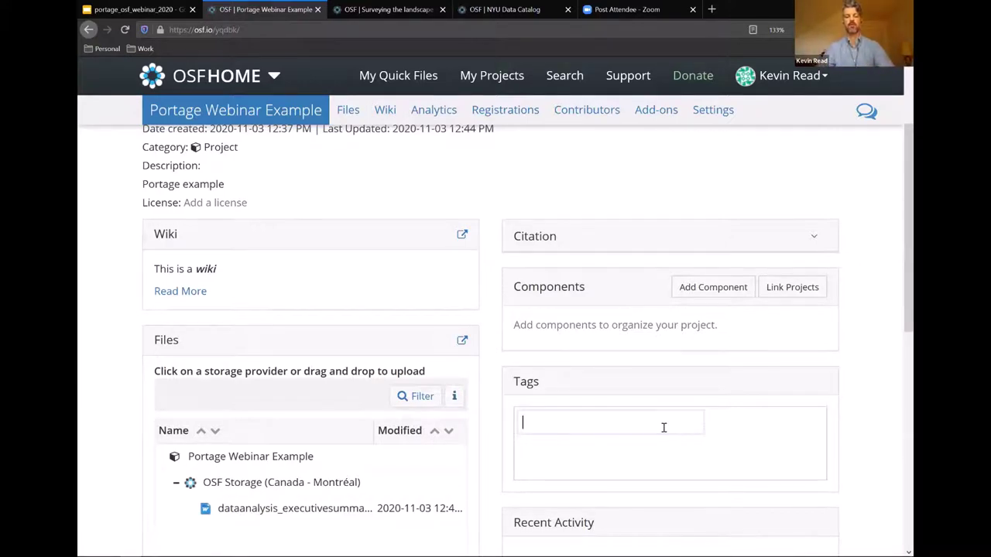
text(pora)
text(age)
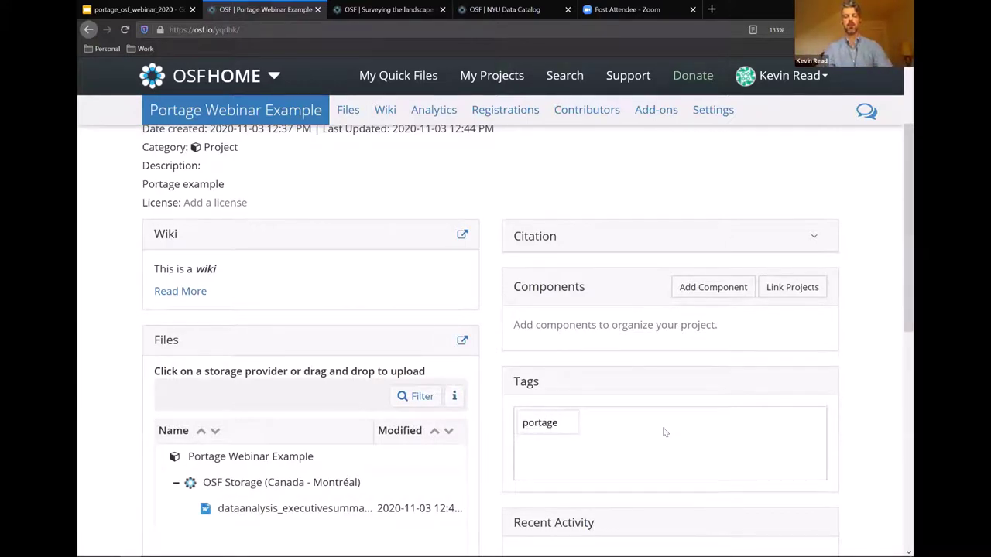
text( network)
key(Return)
text(osf)
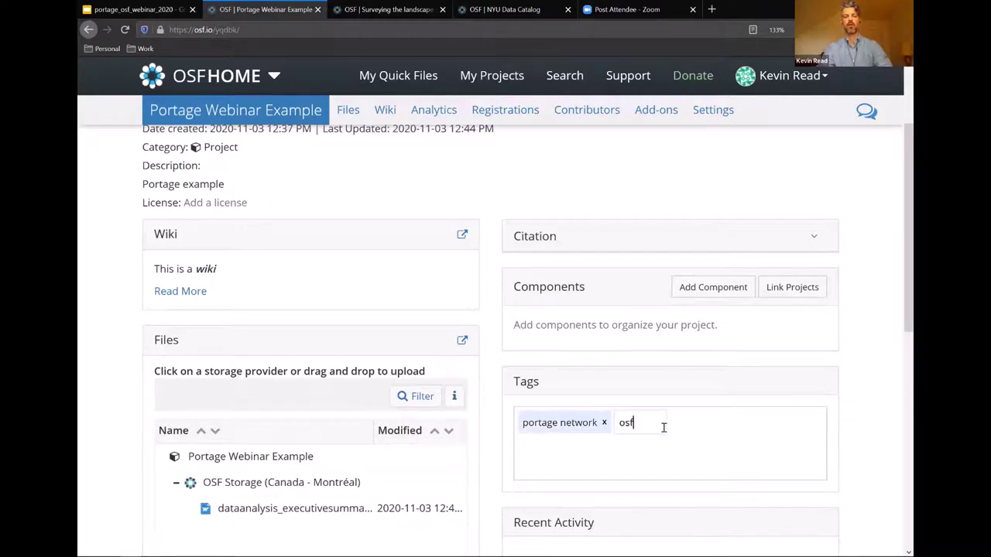
key(Return)
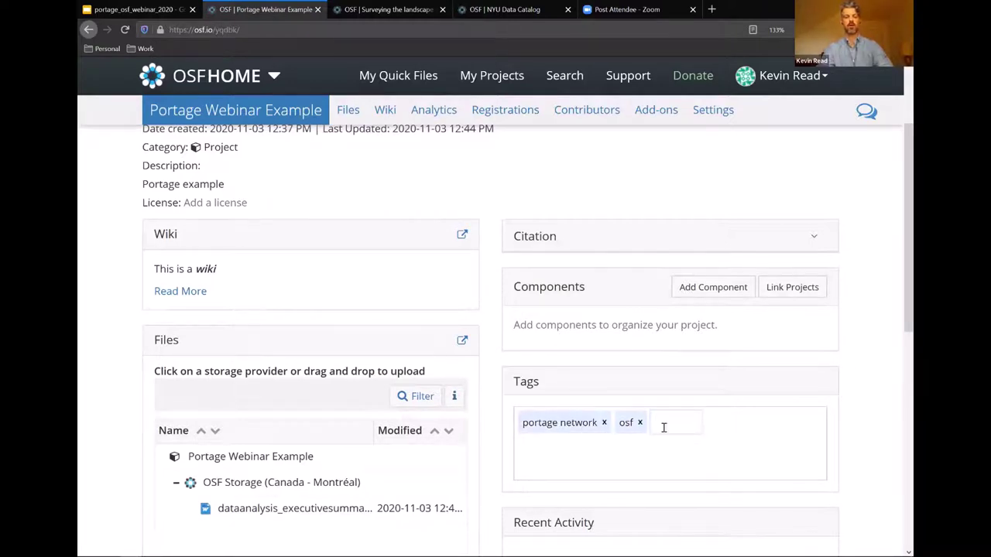
text(open scien)
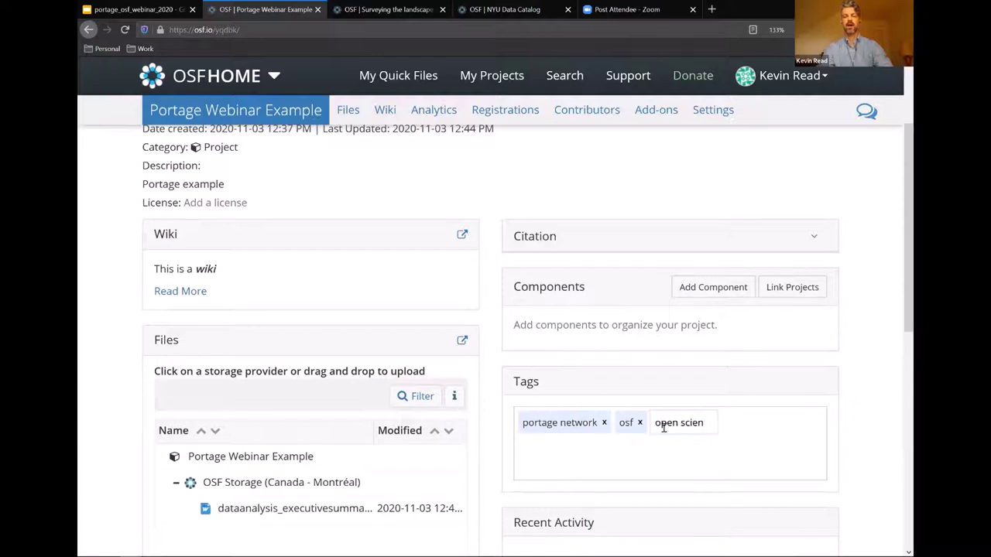
text(ce)
key(Return)
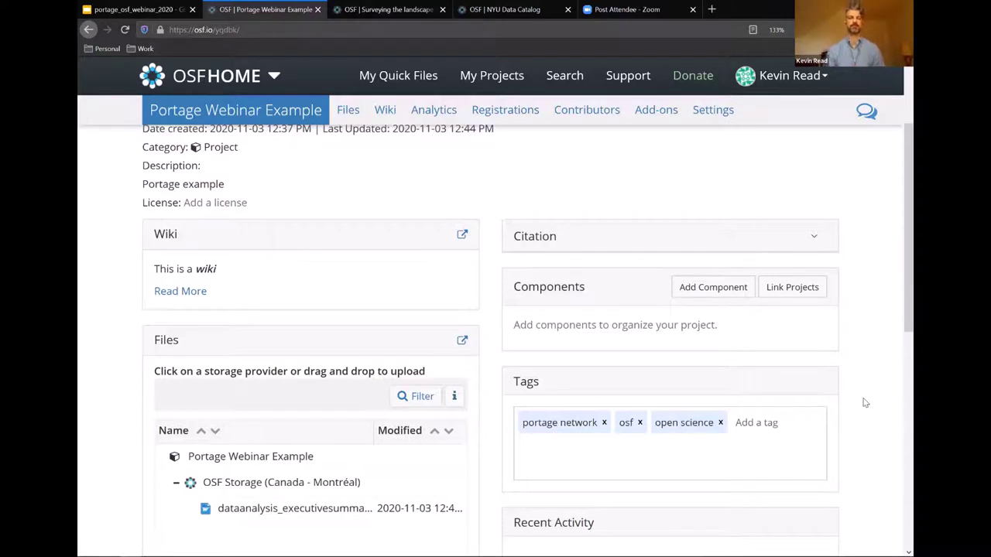
- Start a new project component titled "Methods" and remove all of its institutional affiliations
scroll(864, 403, up, 2)
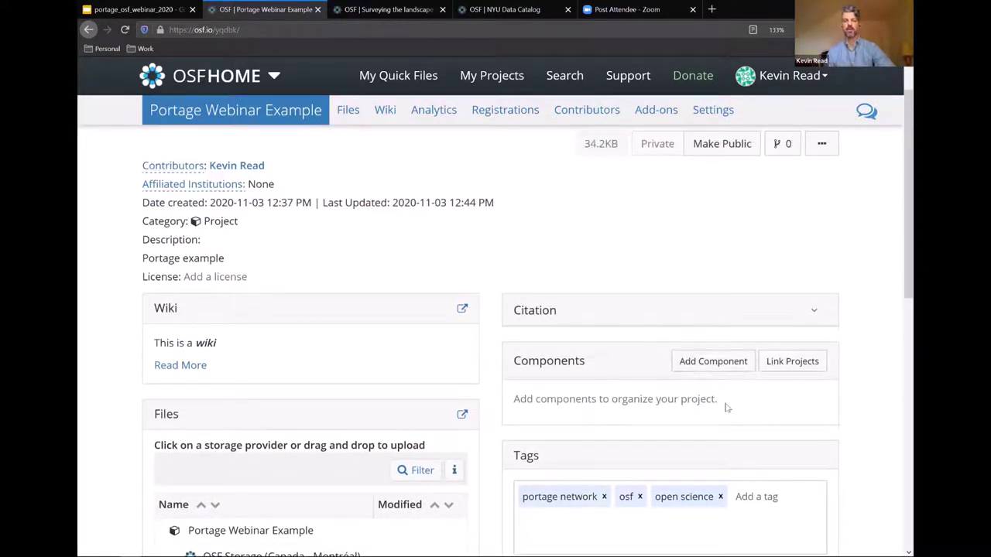
click(714, 361)
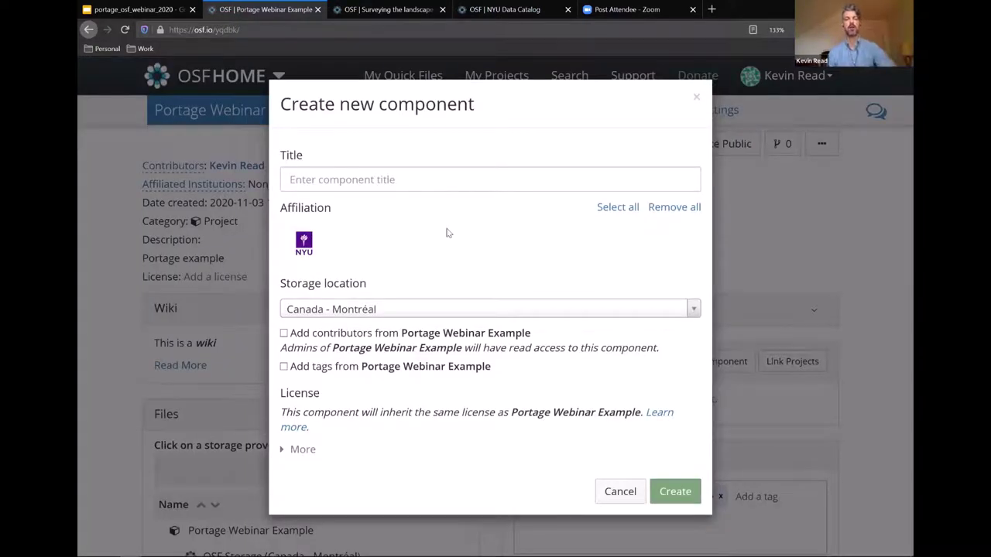
click(381, 188)
text(Me)
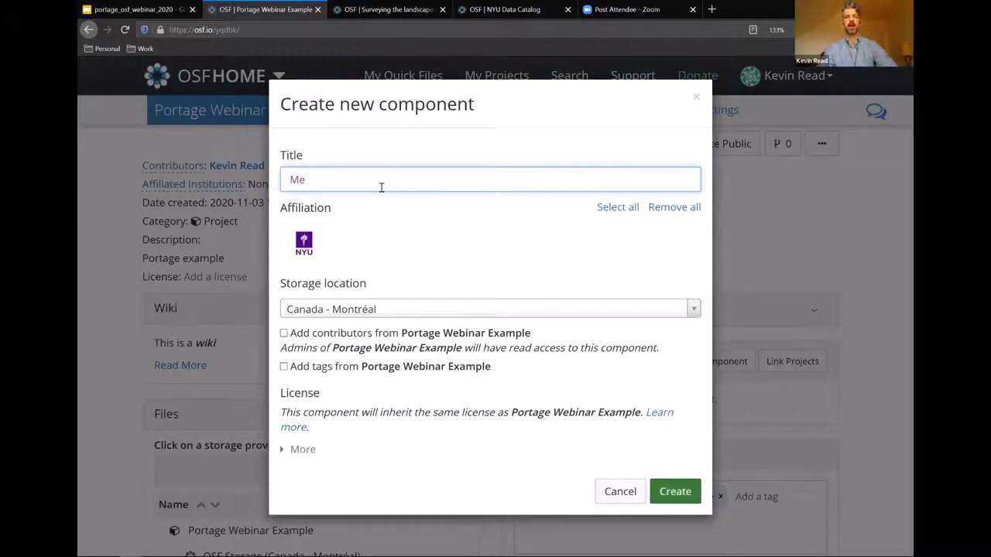
text(thods)
click(673, 210)
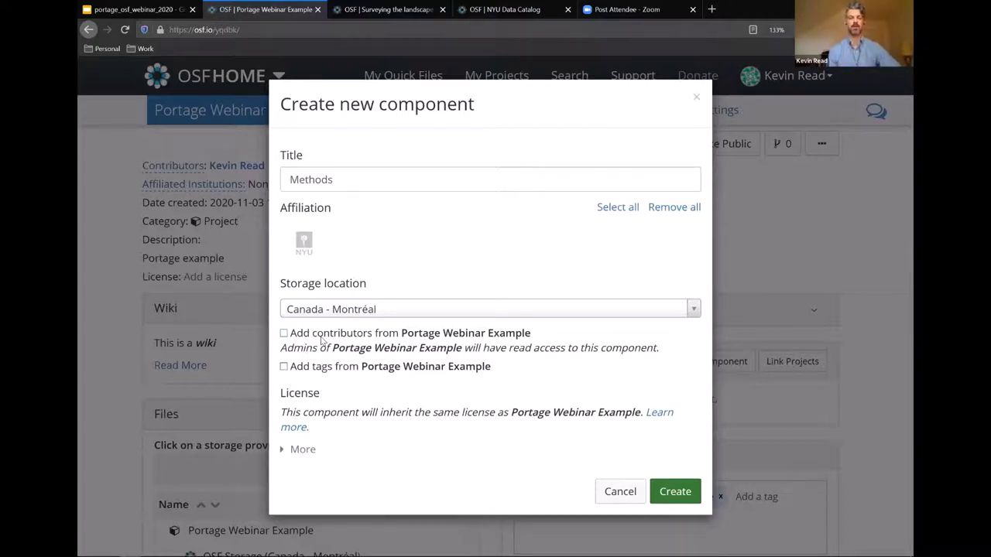
- Give the Methods component the description "Methods example" and the category Methods and Measures, then create it while staying in the parent project
click(301, 450)
scroll(297, 456, down, 2)
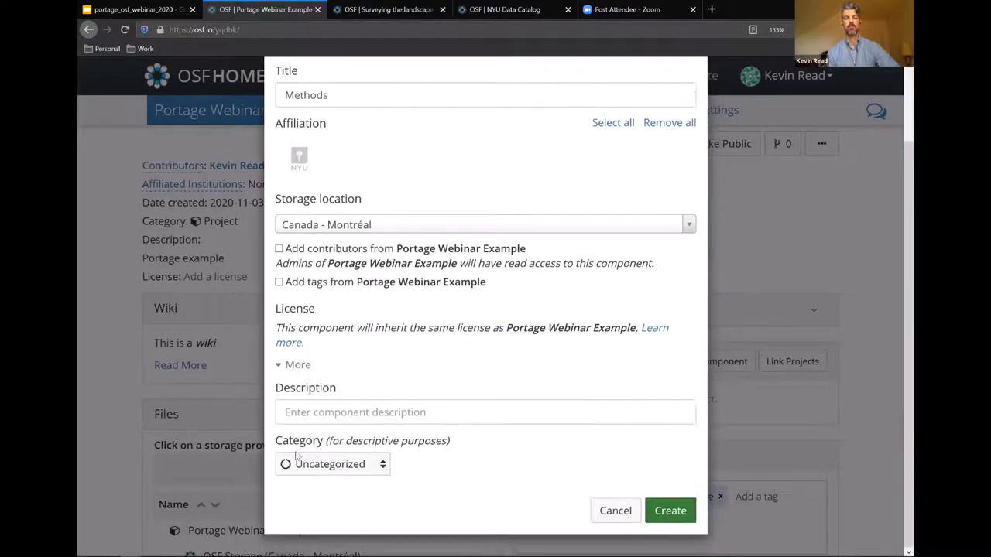
click(298, 412)
text(Methods )
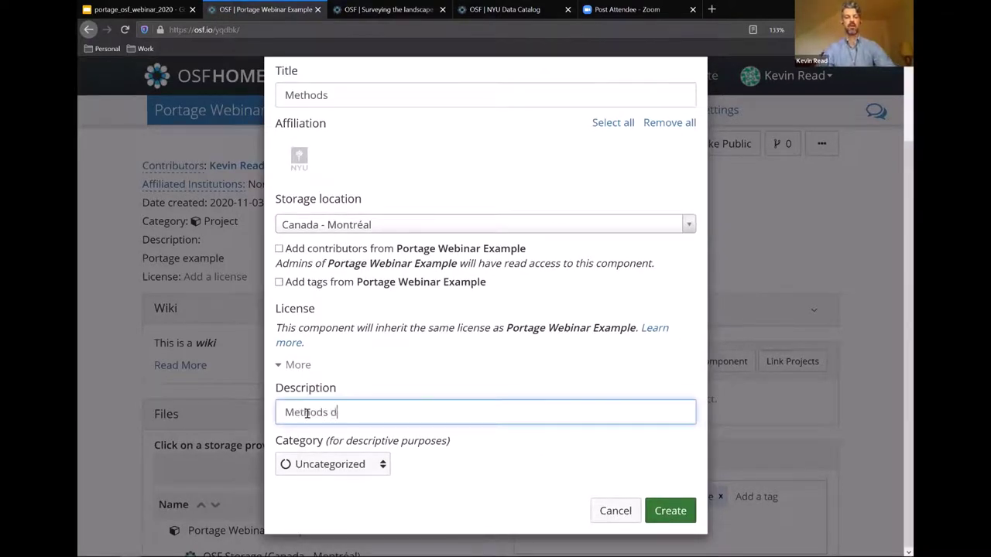
text(example)
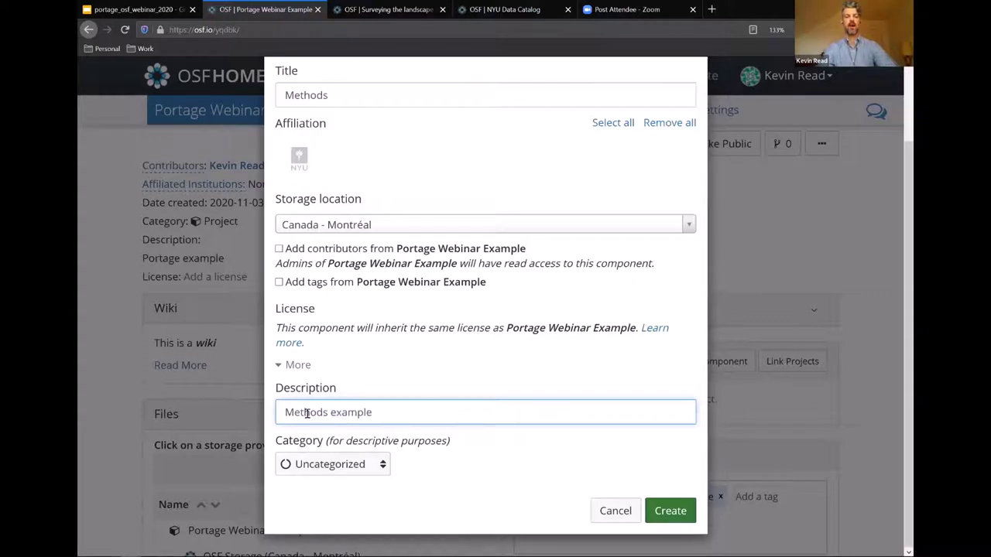
click(350, 464)
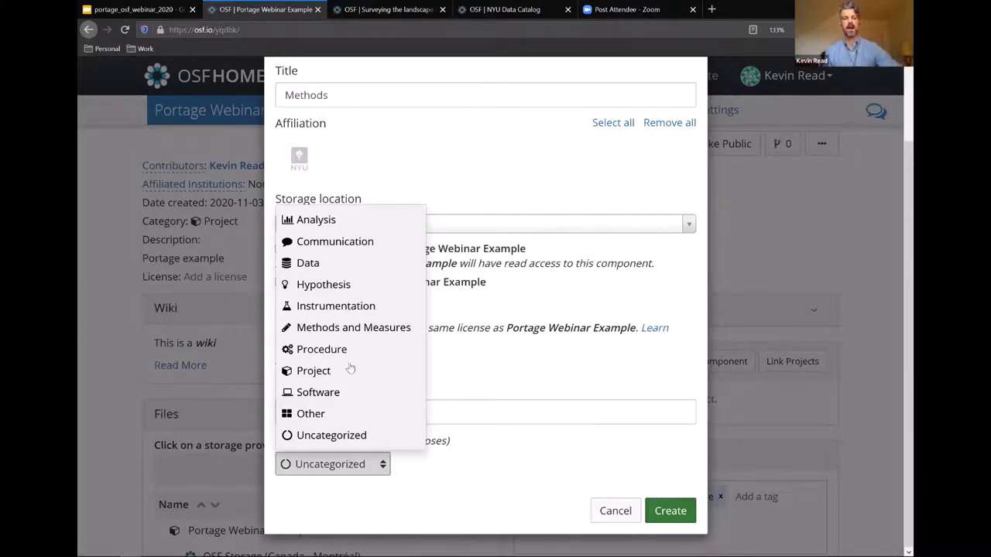
click(348, 334)
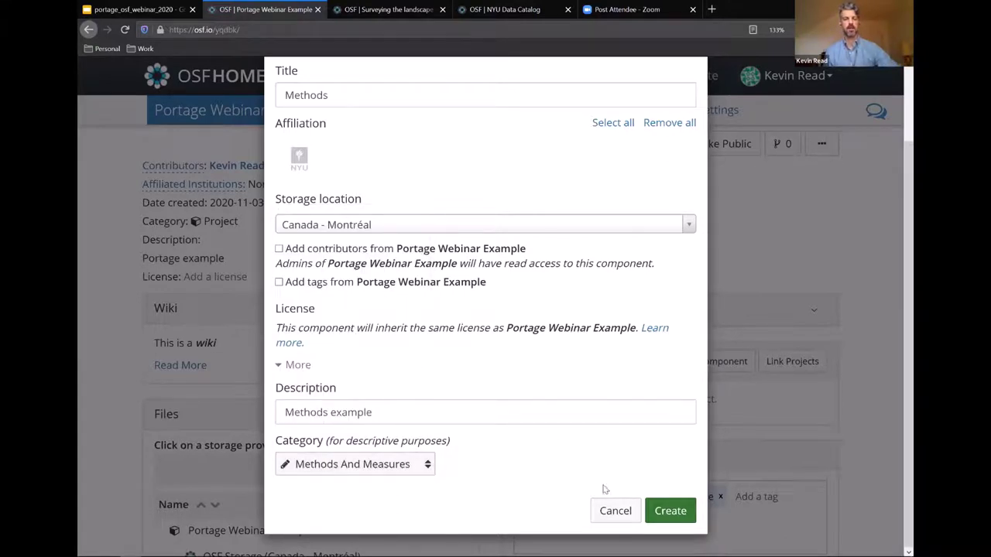
click(658, 512)
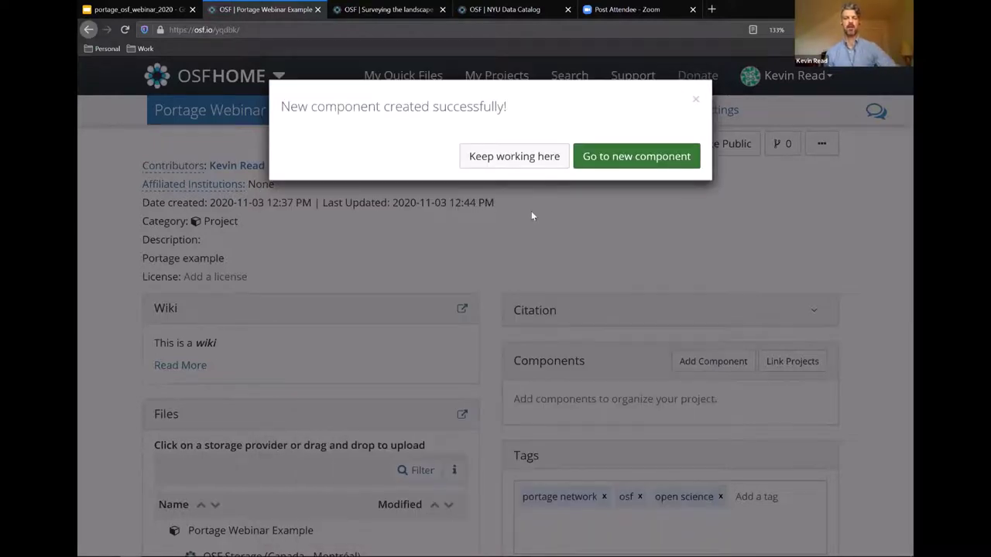
click(523, 170)
- Examine the Methods component's entry in the project overview and file tree, and open its page to review its sections
scroll(387, 289, down, 1)
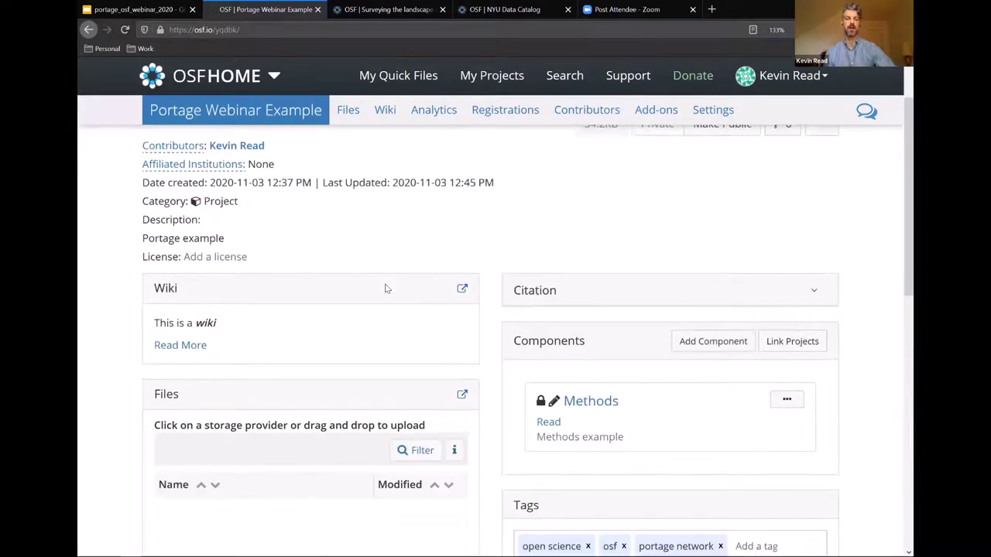
scroll(387, 289, down, 3)
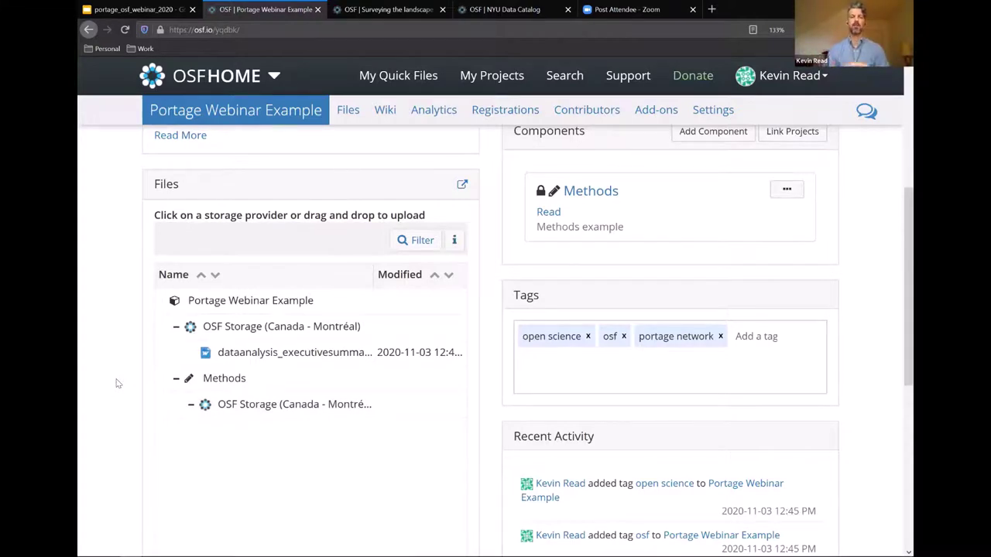
scroll(118, 383, up, 3)
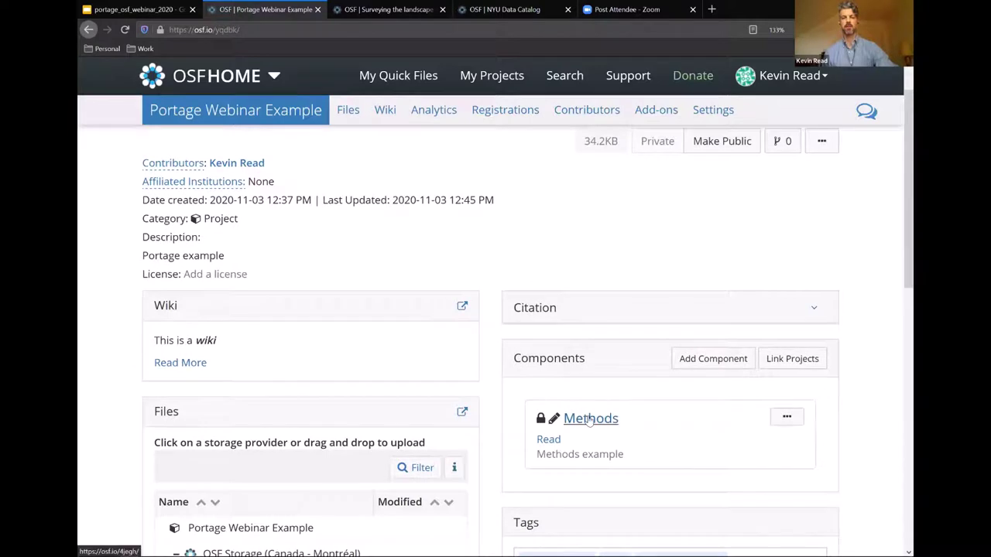
click(589, 419)
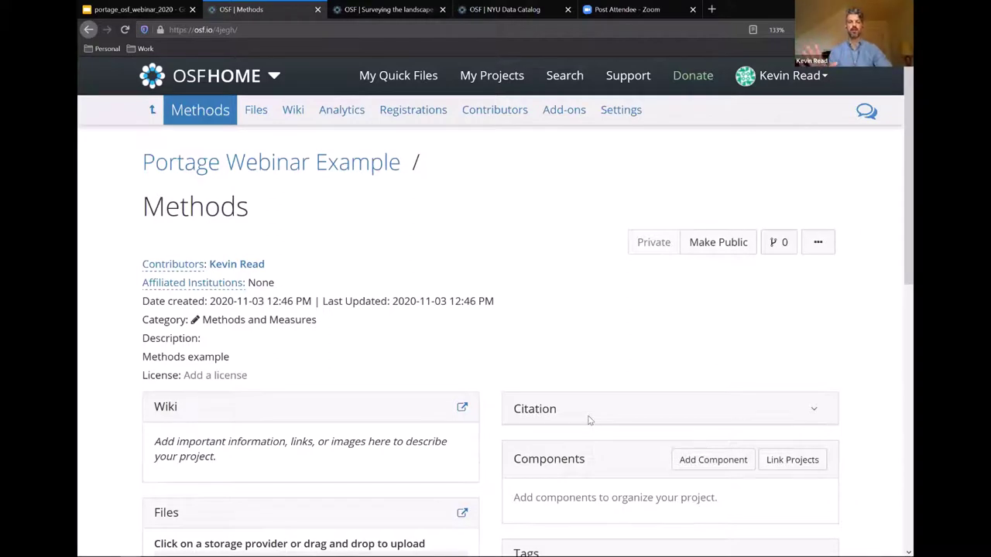
scroll(589, 419, down, 2)
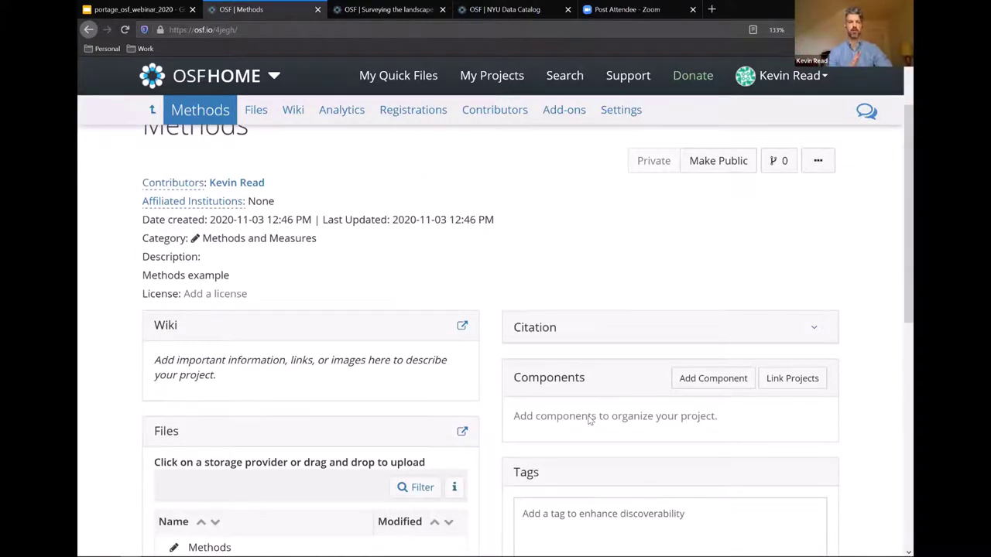
scroll(589, 419, up, 2)
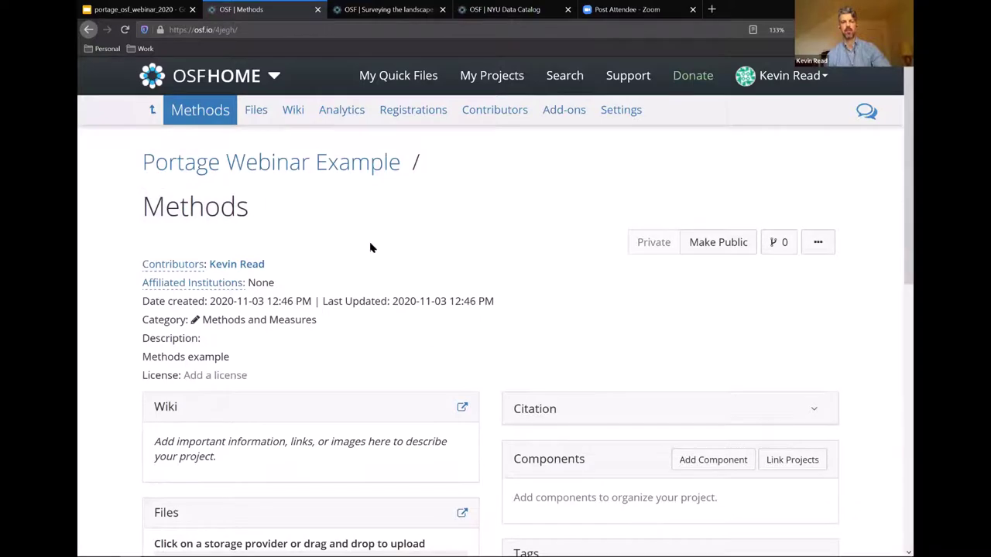
scroll(370, 247, down, 1)
scroll(370, 246, down, 4)
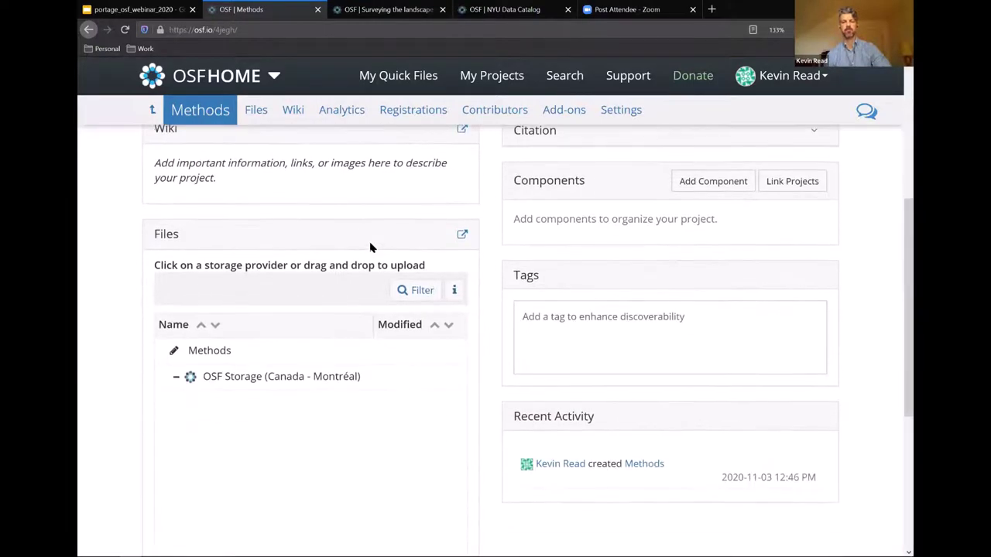
scroll(370, 246, down, 1)
scroll(370, 246, up, 2)
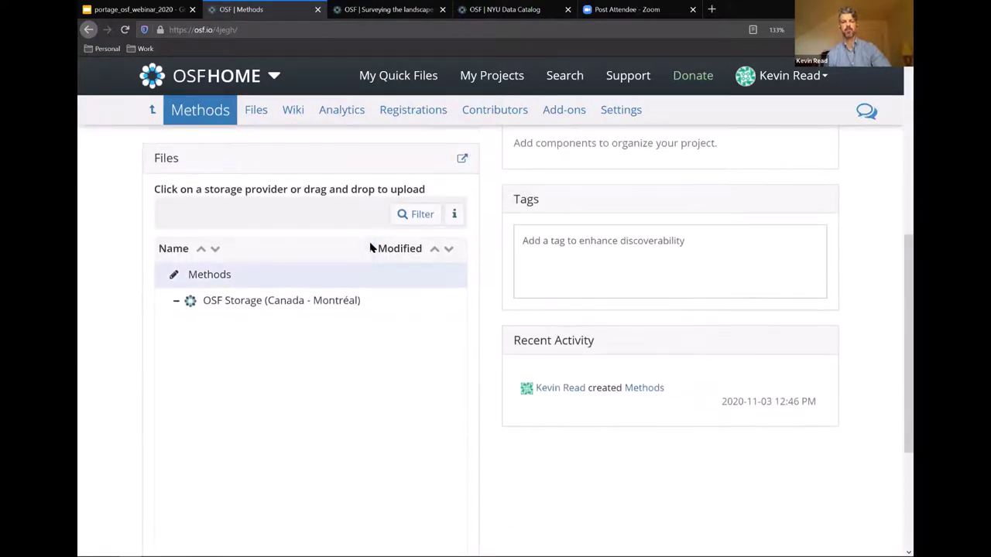
scroll(370, 246, up, 4)
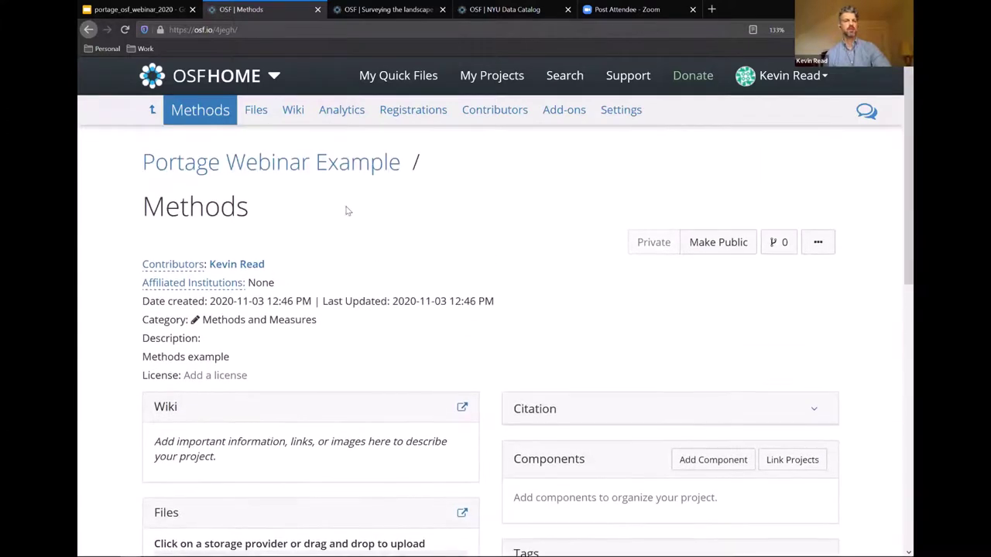
- Return to the Portage Webinar Example project and review the privacy settings for making it public, leaving them without applying a change
click(329, 169)
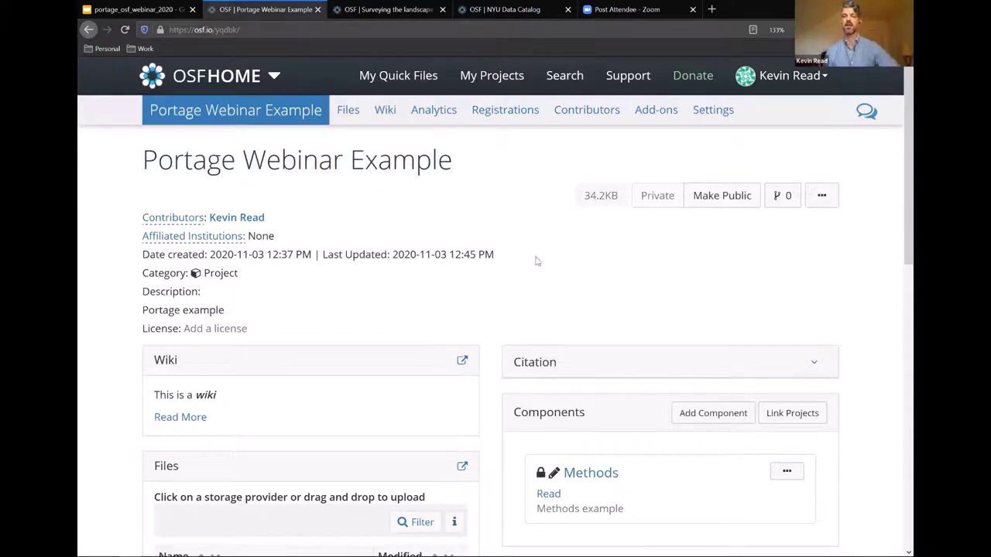
click(722, 197)
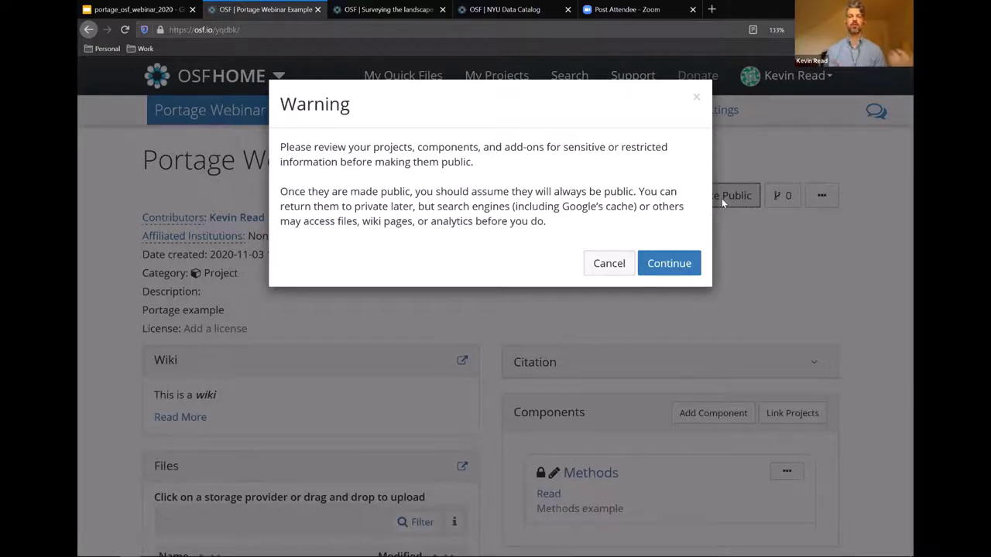
click(687, 264)
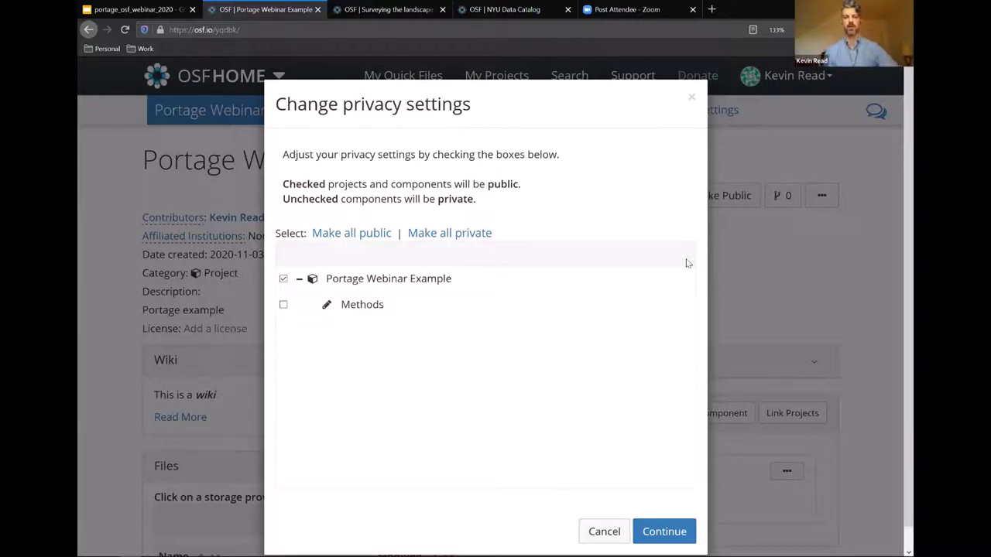
click(603, 532)
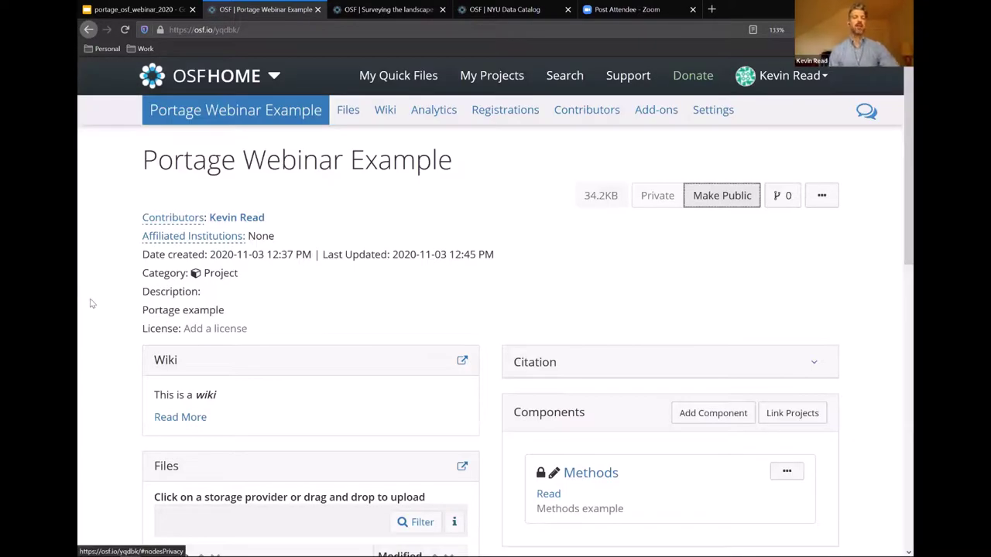
- Open the project's license form and review the available content and code licenses and copyright fields without choosing a license
scroll(90, 304, down, 1)
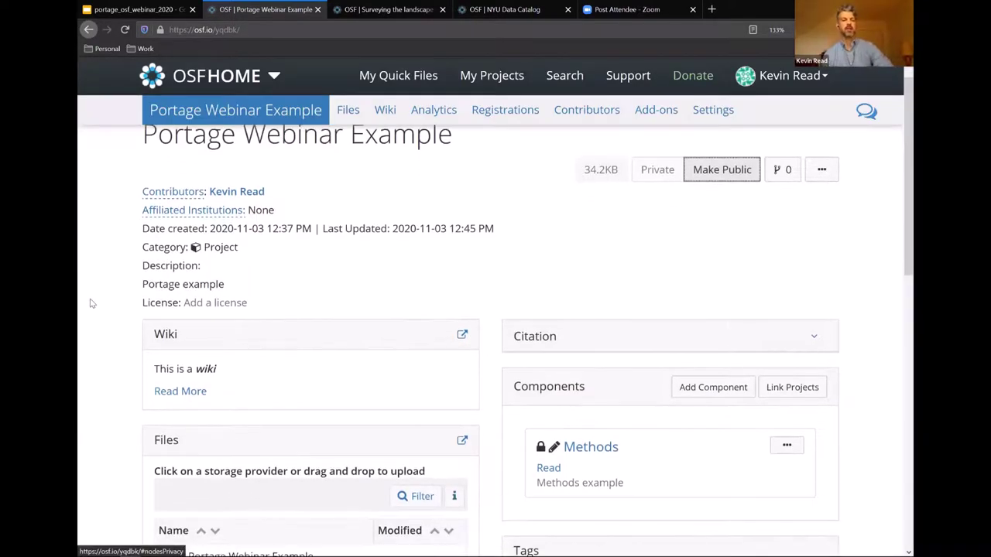
click(217, 307)
click(308, 336)
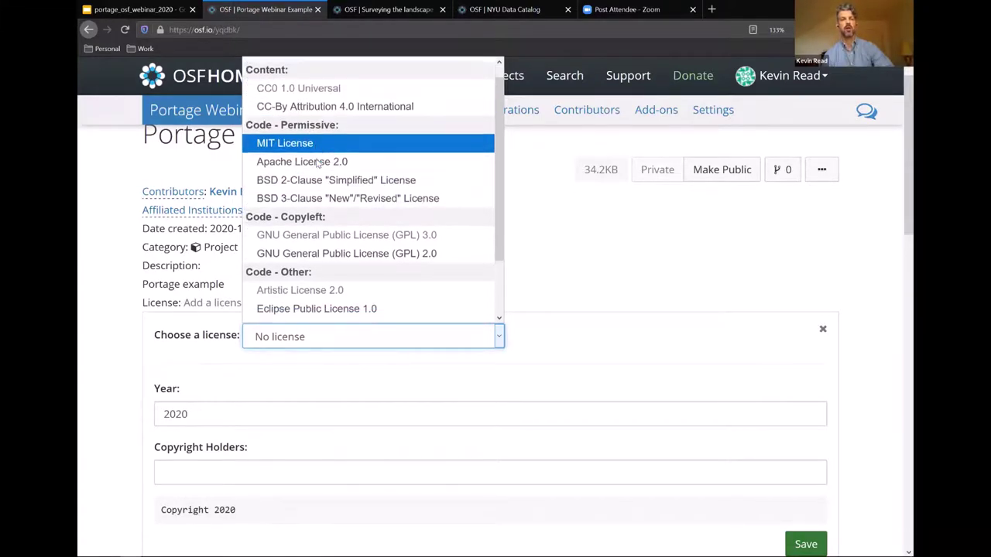
scroll(317, 161, down, 1)
scroll(338, 235, down, 1)
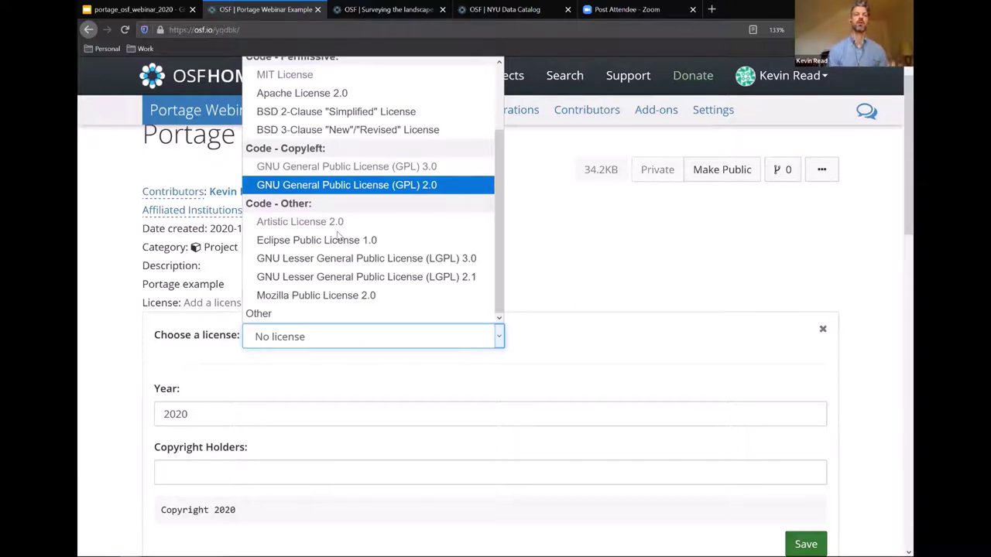
click(129, 255)
scroll(129, 254, down, 4)
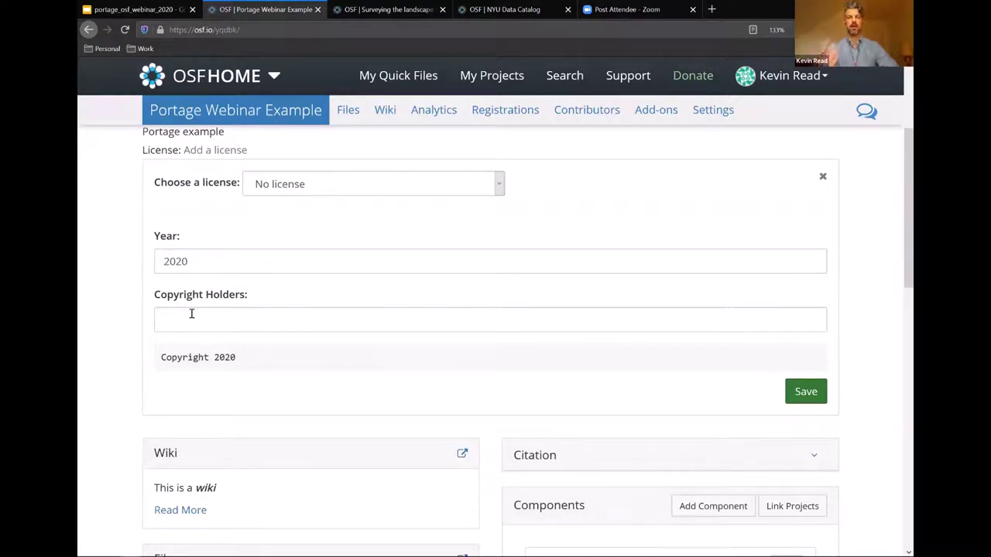
scroll(192, 313, up, 3)
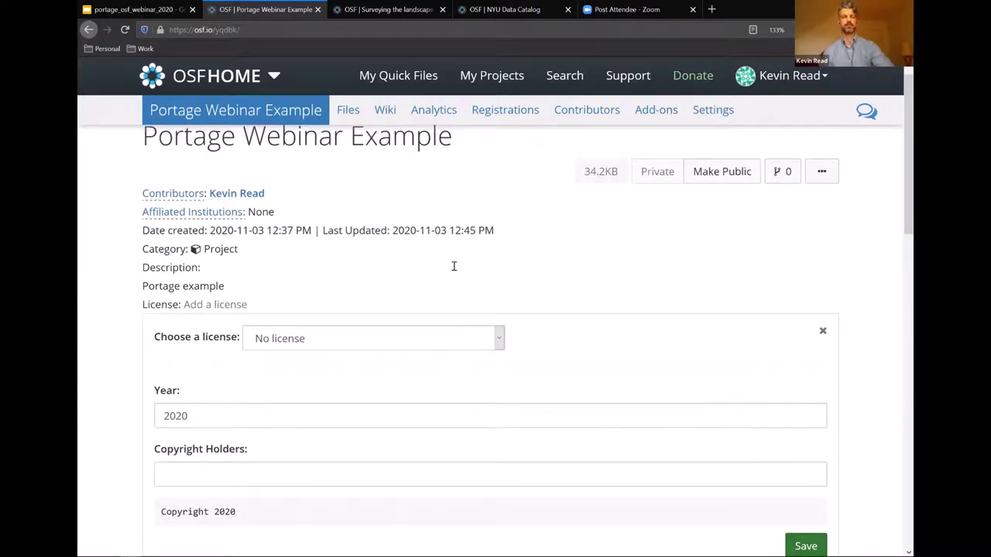
- Switch to the Google Slides presentation window and show the "OSF Demo" slide in full screen
key(alt+Tab)
key(alt+Tab)
key(alt+Tab)
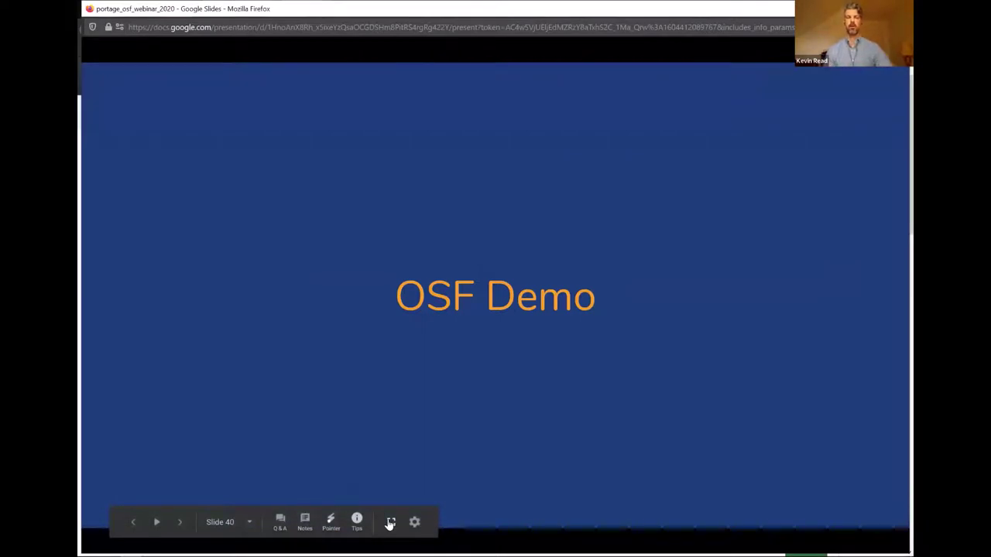
click(390, 524)
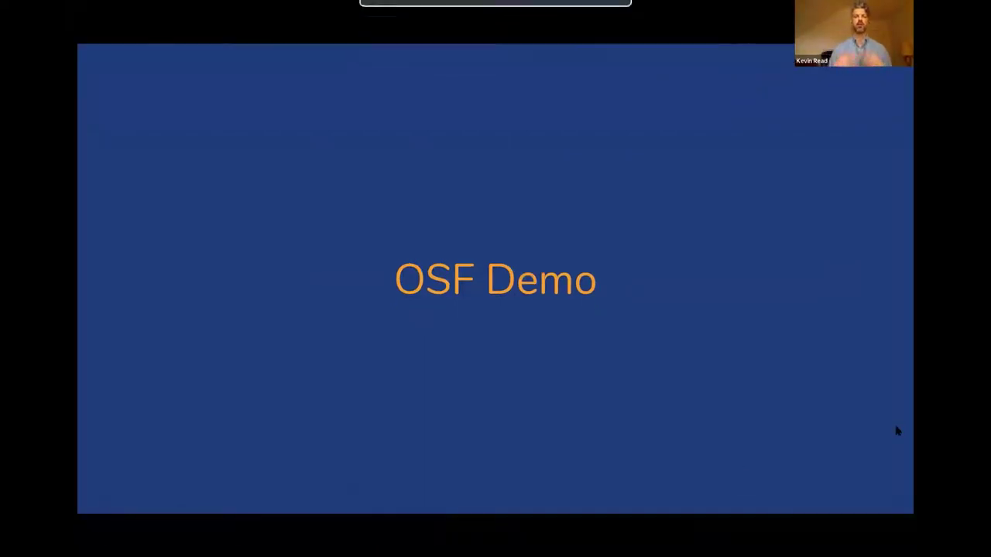